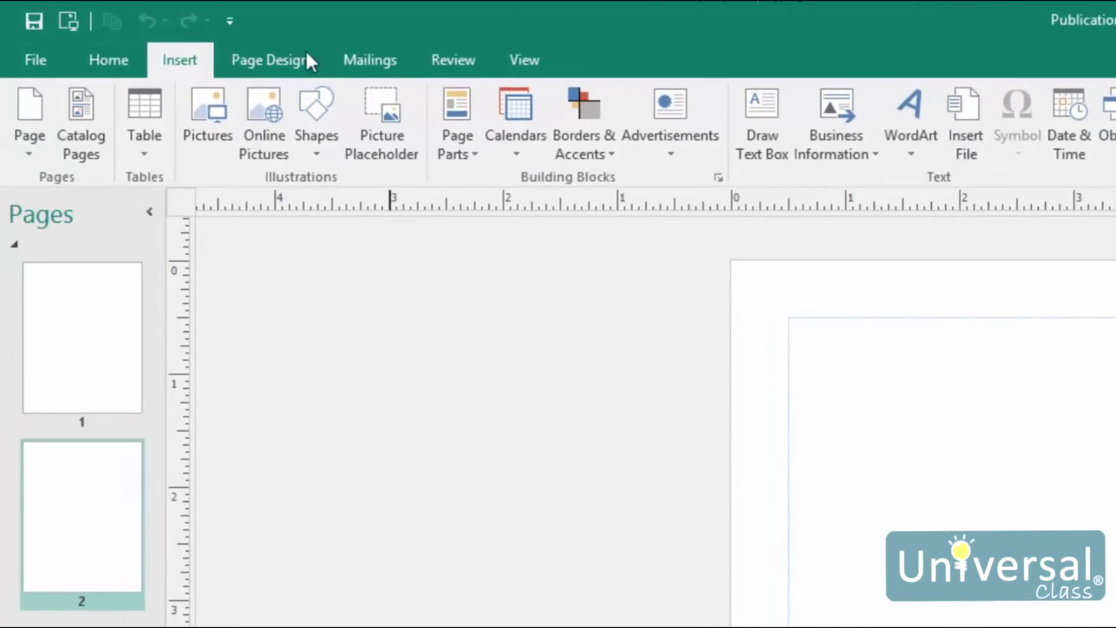
# - Open the page setup settings and preview the Booklet, Email and Envelope layout types
pyautogui.click(264, 69)
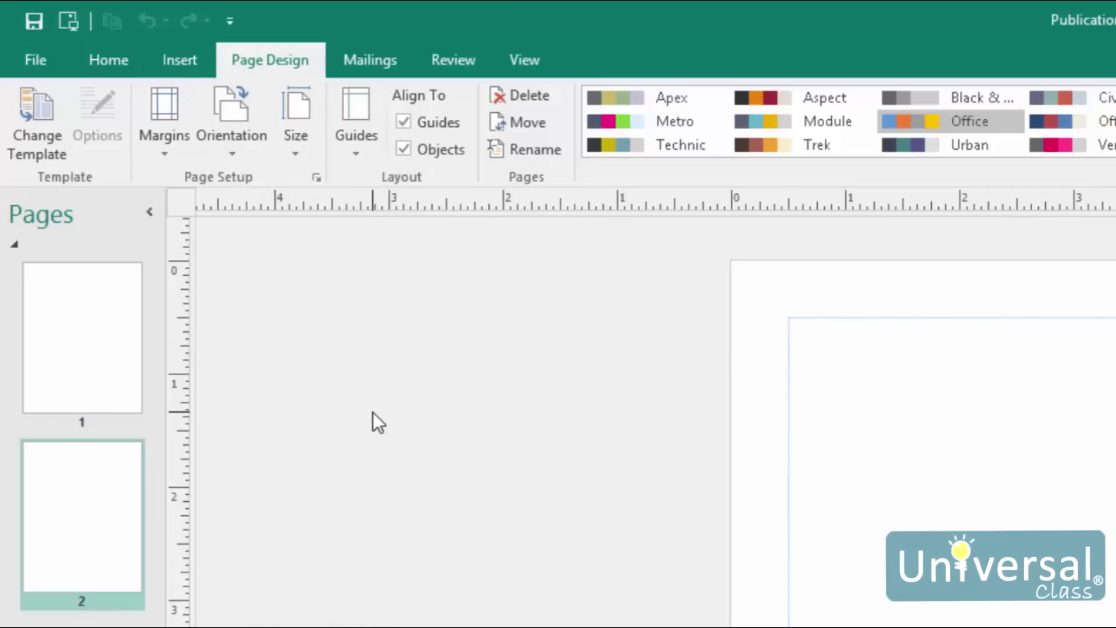
pyautogui.click(317, 178)
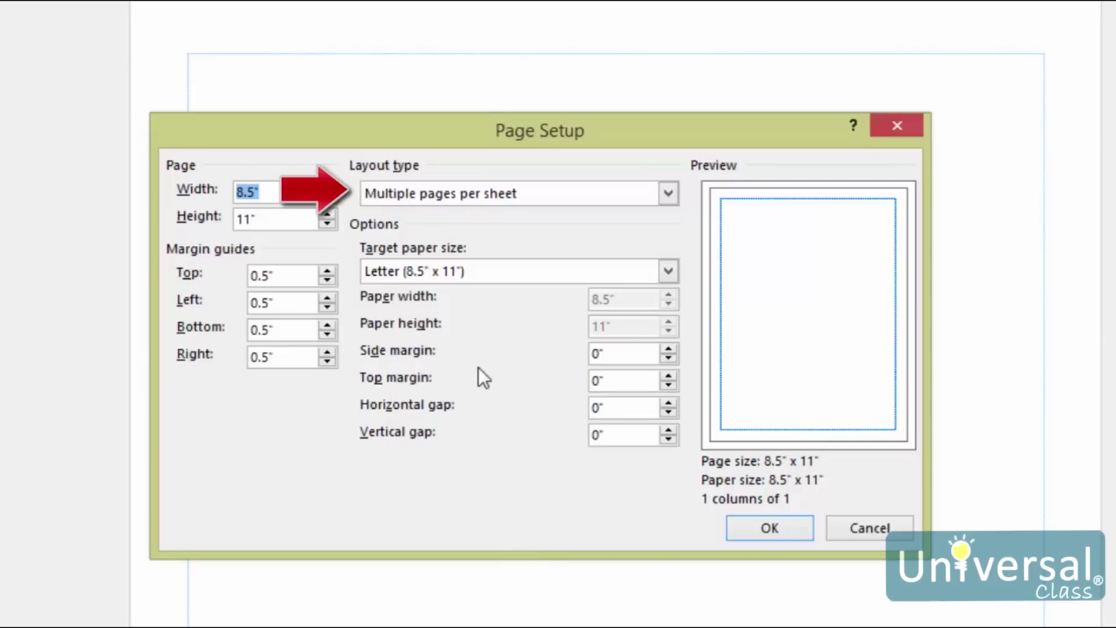
pyautogui.click(498, 189)
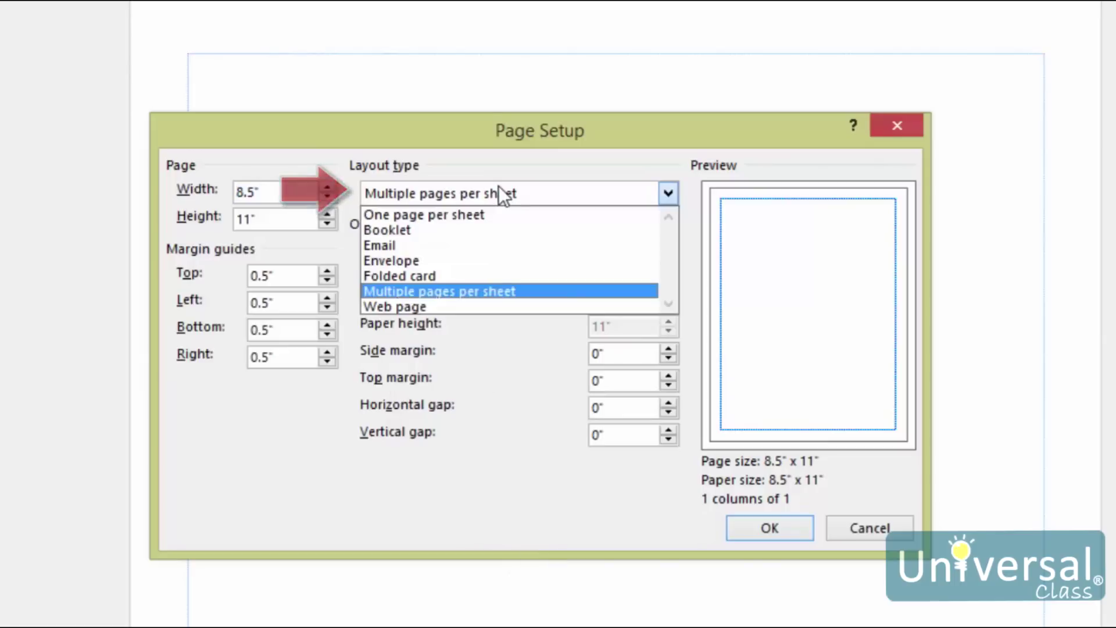
pyautogui.click(538, 235)
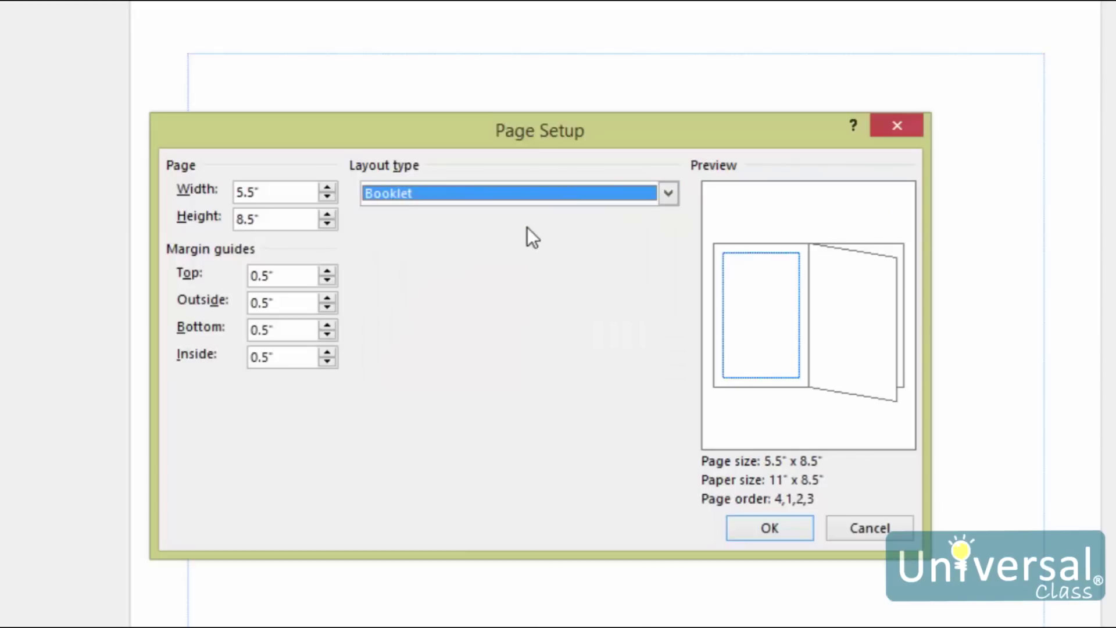
pyautogui.click(523, 195)
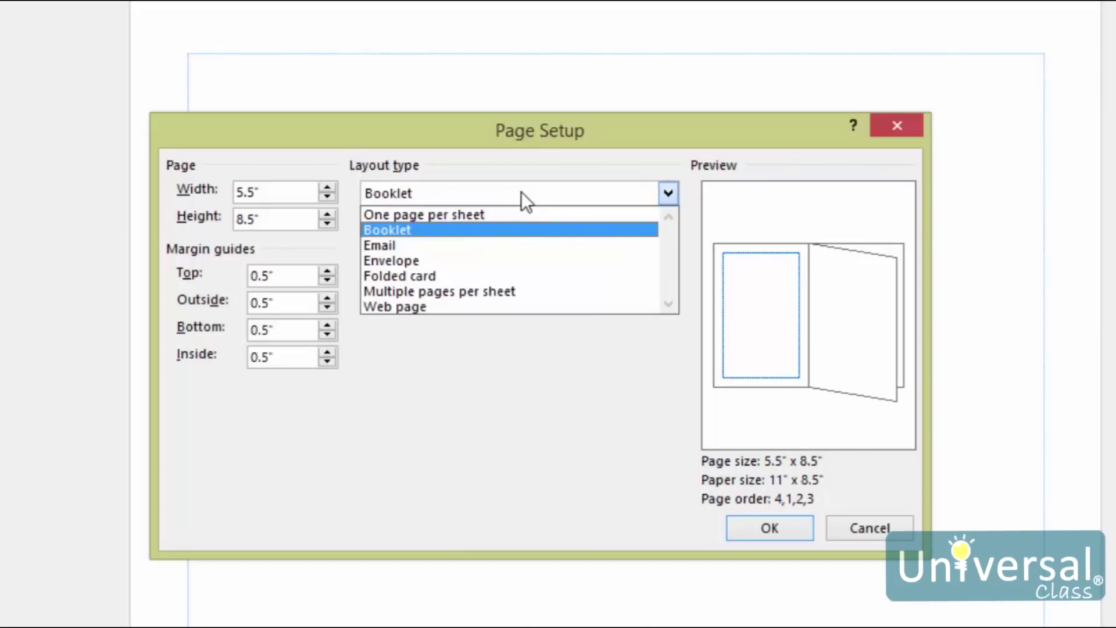
pyautogui.click(494, 246)
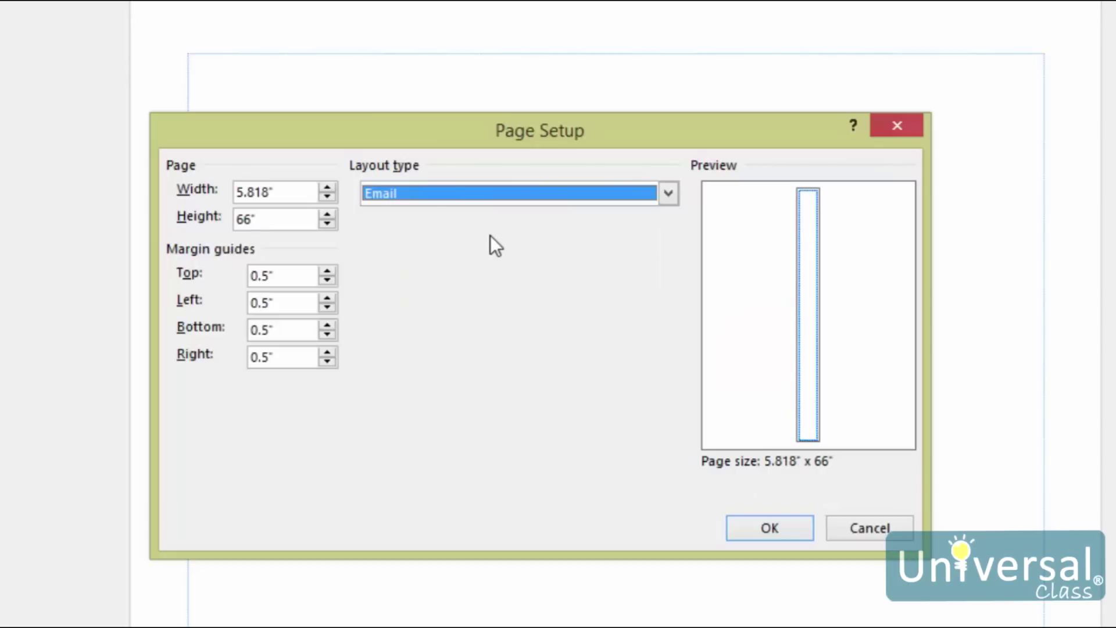
pyautogui.click(485, 202)
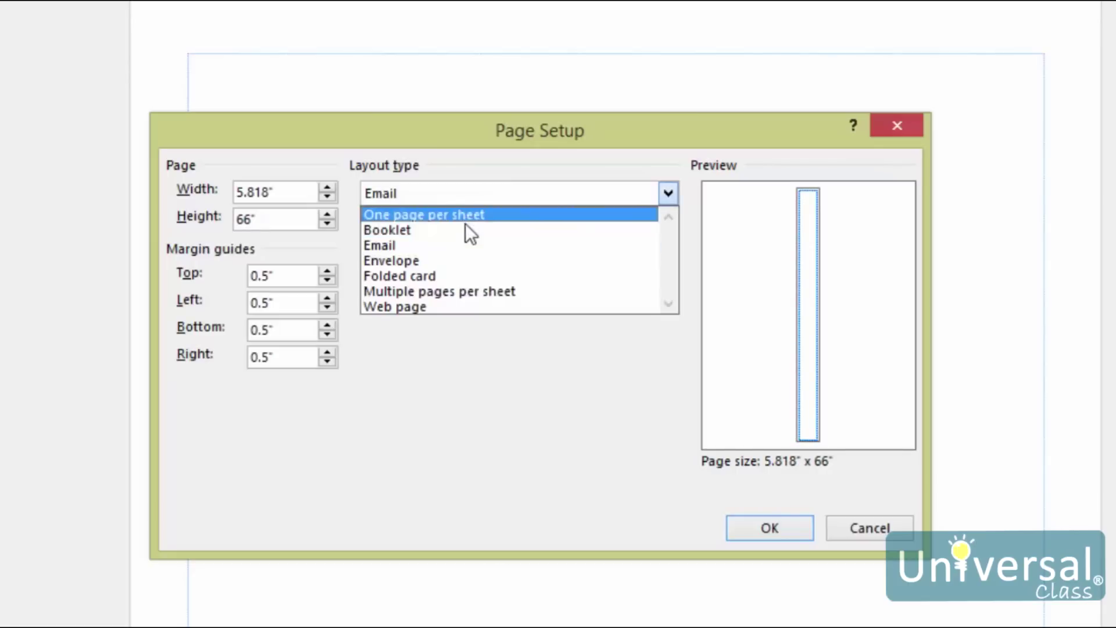
pyautogui.click(451, 260)
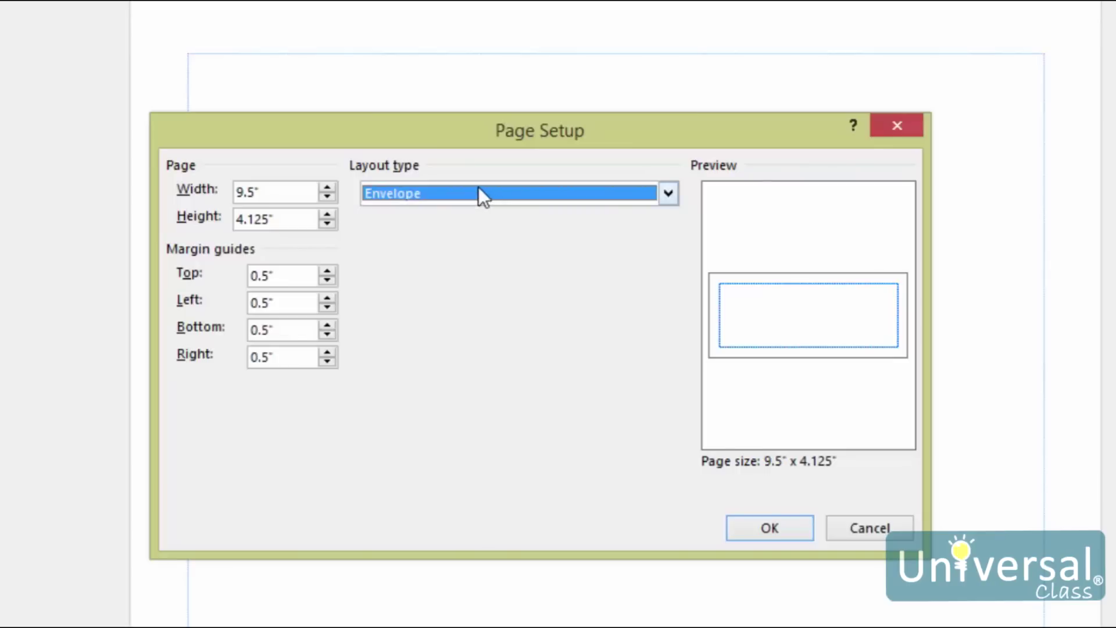
# - Preview the Folded card, Web page and Multiple pages per sheet layout types
pyautogui.click(479, 187)
pyautogui.click(452, 277)
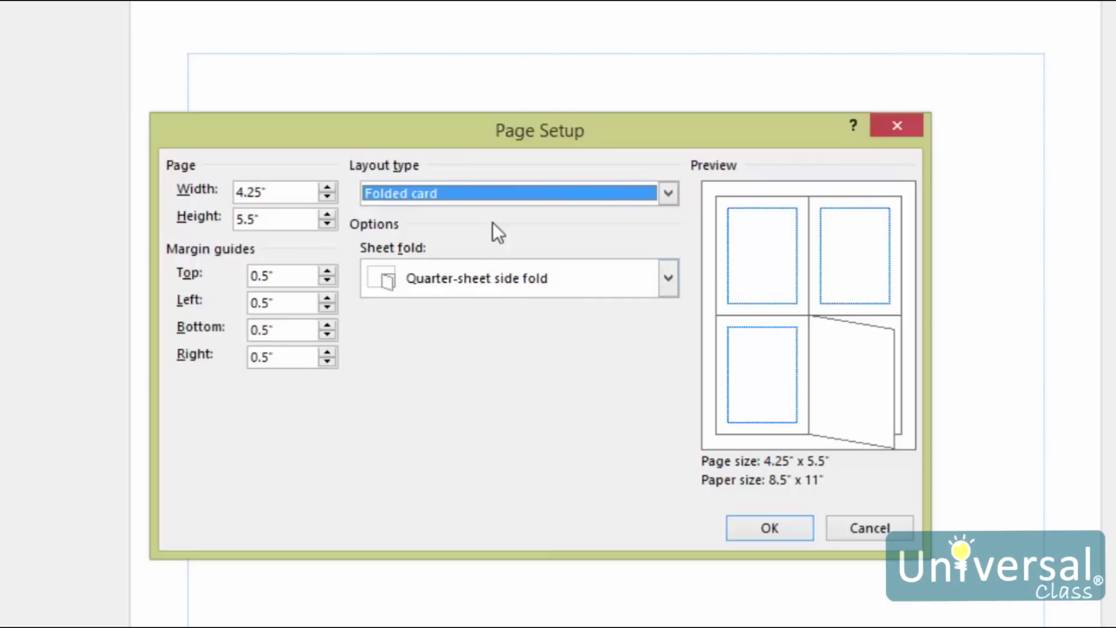
pyautogui.click(491, 195)
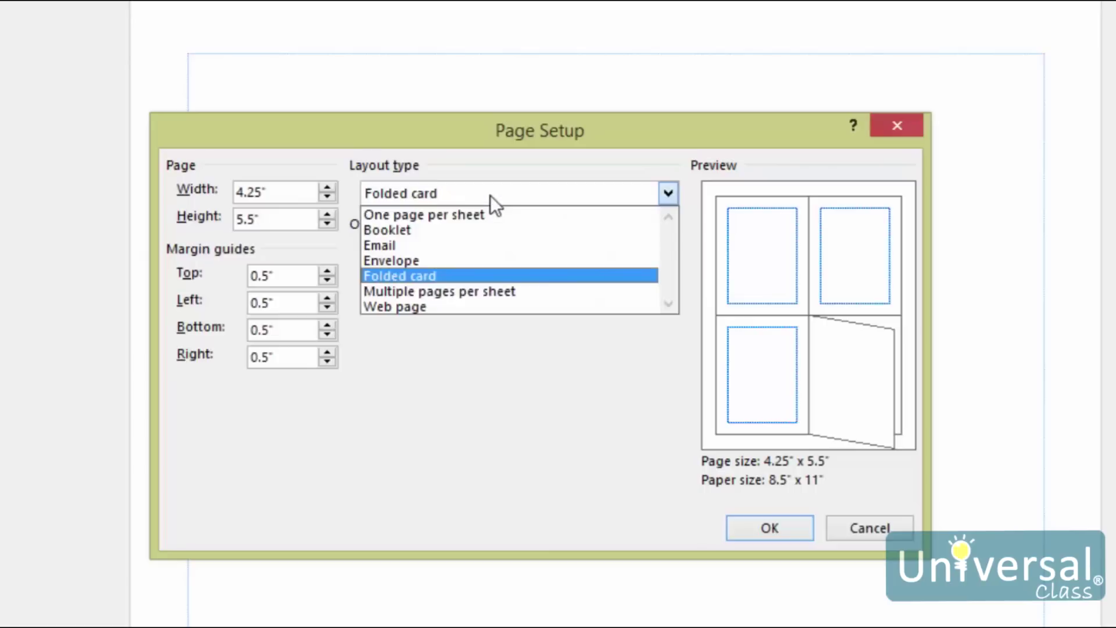
pyautogui.click(471, 306)
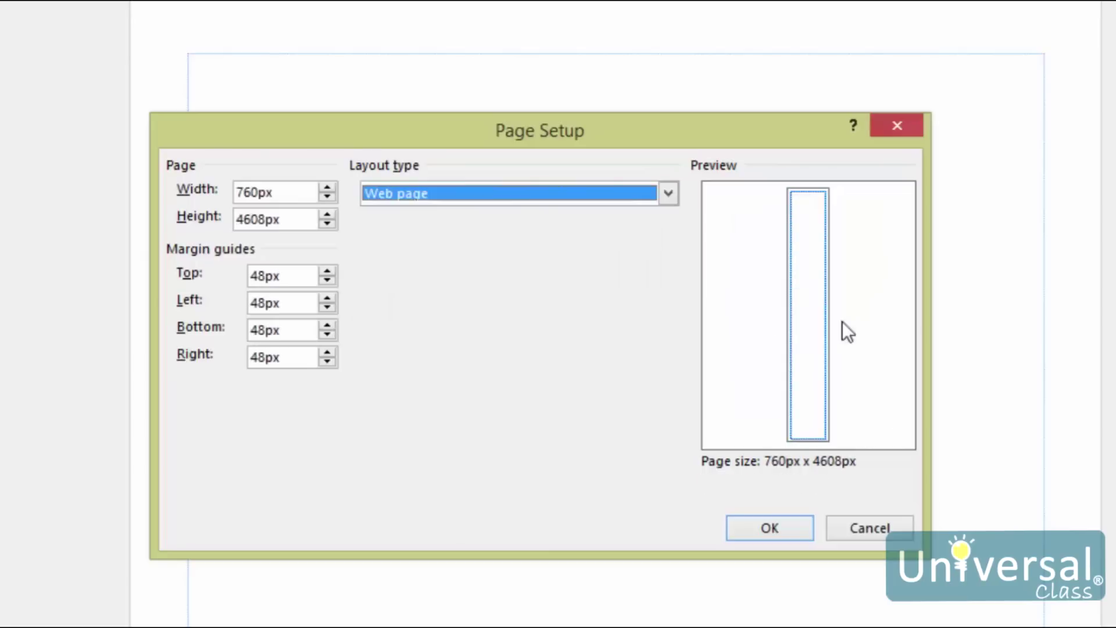
pyautogui.click(572, 193)
pyautogui.click(501, 288)
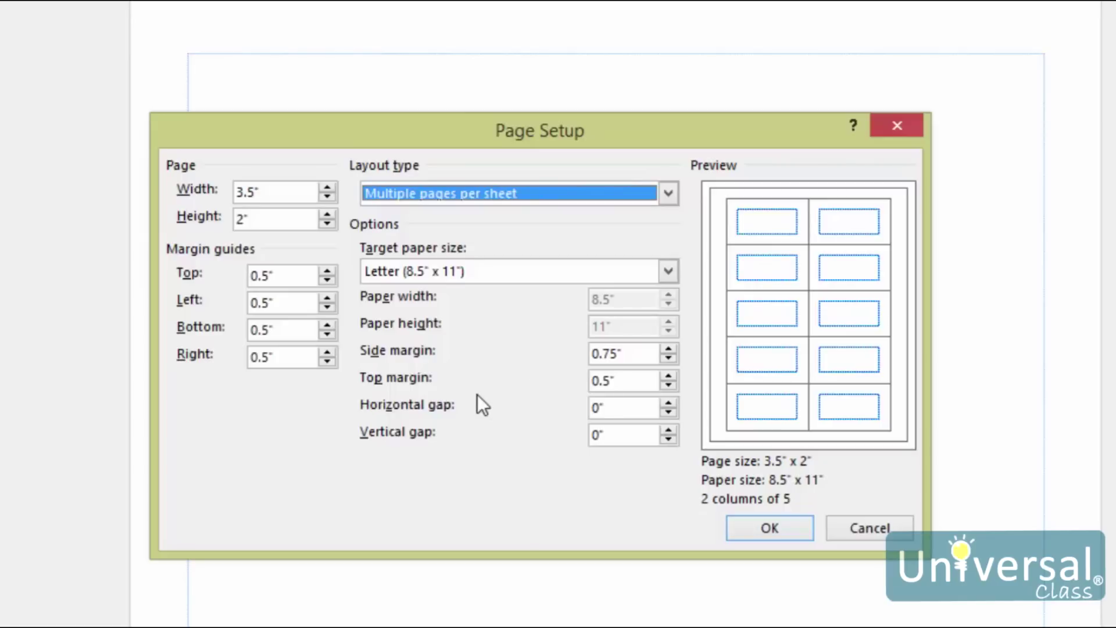
# - Set the publication's layout type to One page per sheet and apply the page setup
pyautogui.click(585, 193)
pyautogui.click(500, 212)
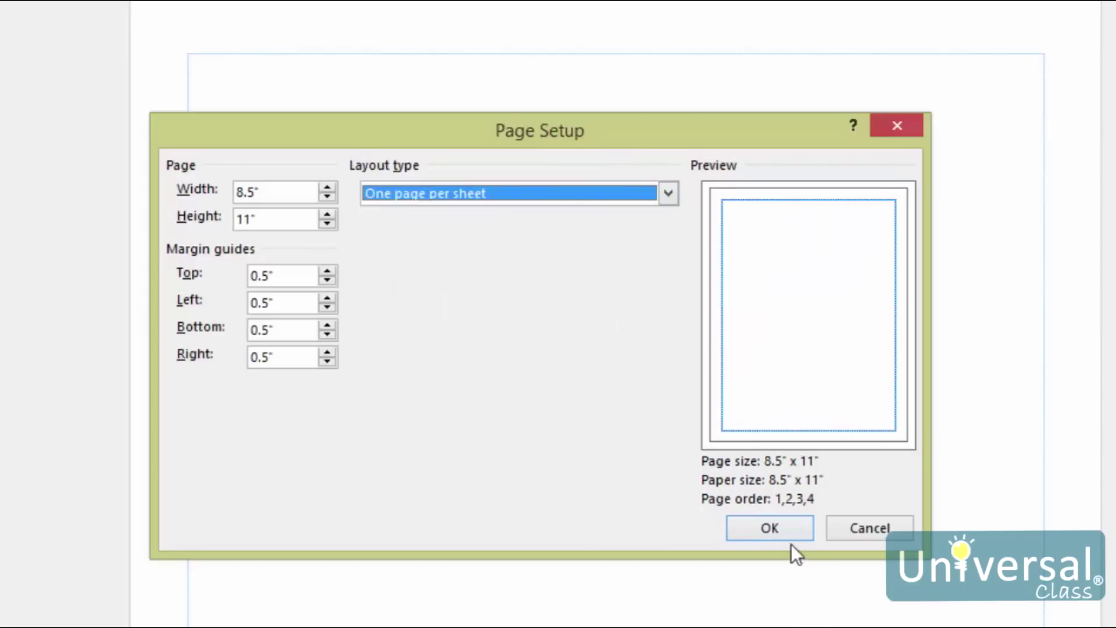
pyautogui.click(765, 528)
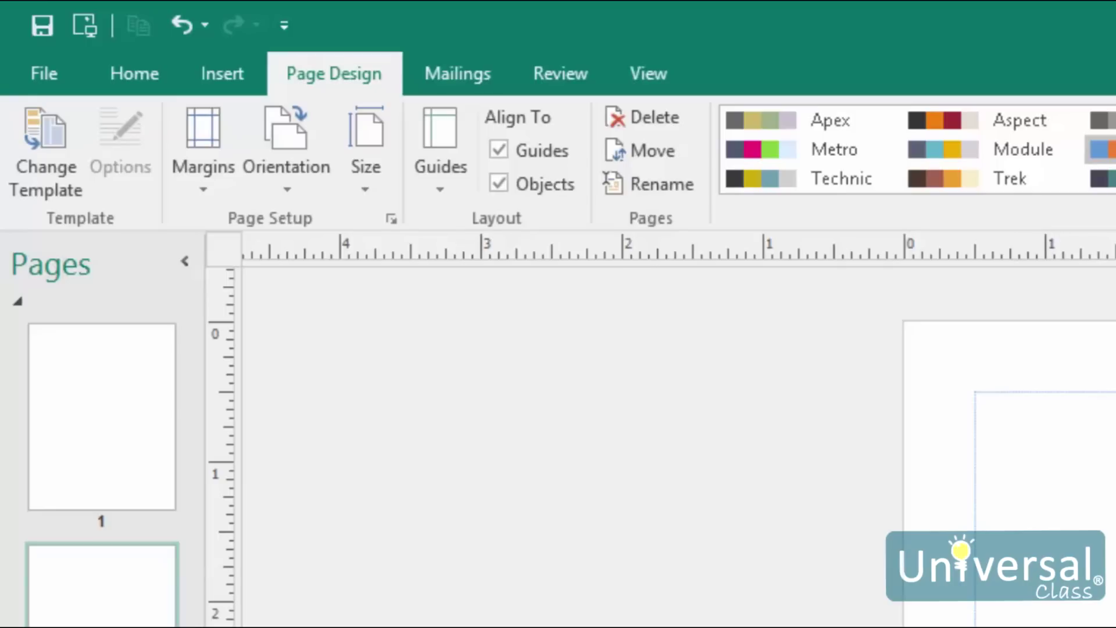
# - Examine the settings for creating a new page size and leave them without creating one
pyautogui.click(354, 184)
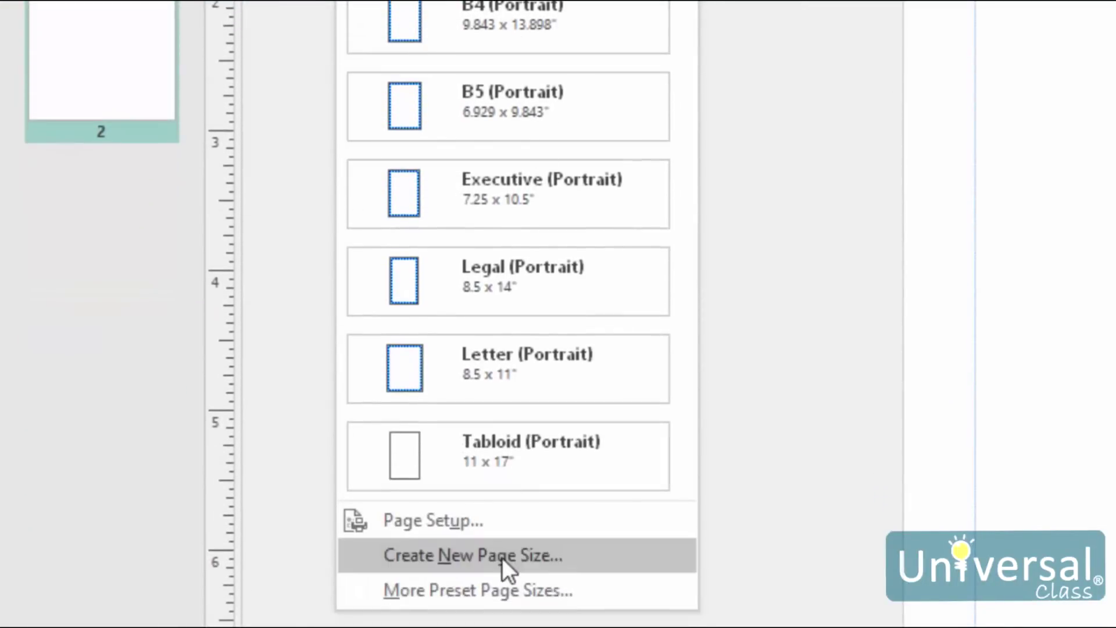
pyautogui.click(505, 561)
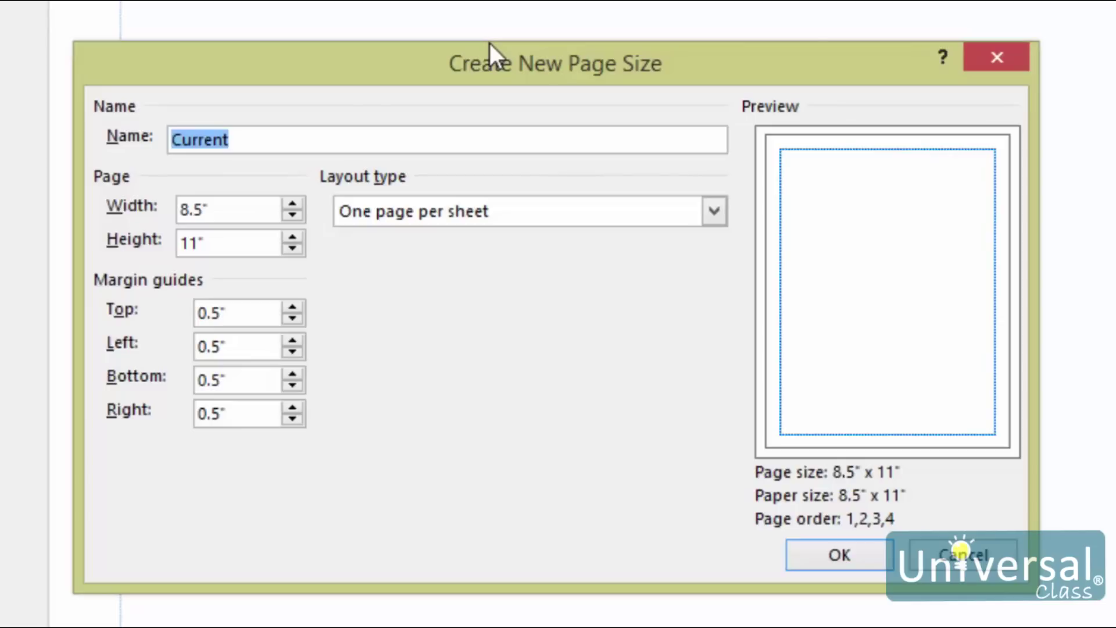
pyautogui.click(978, 567)
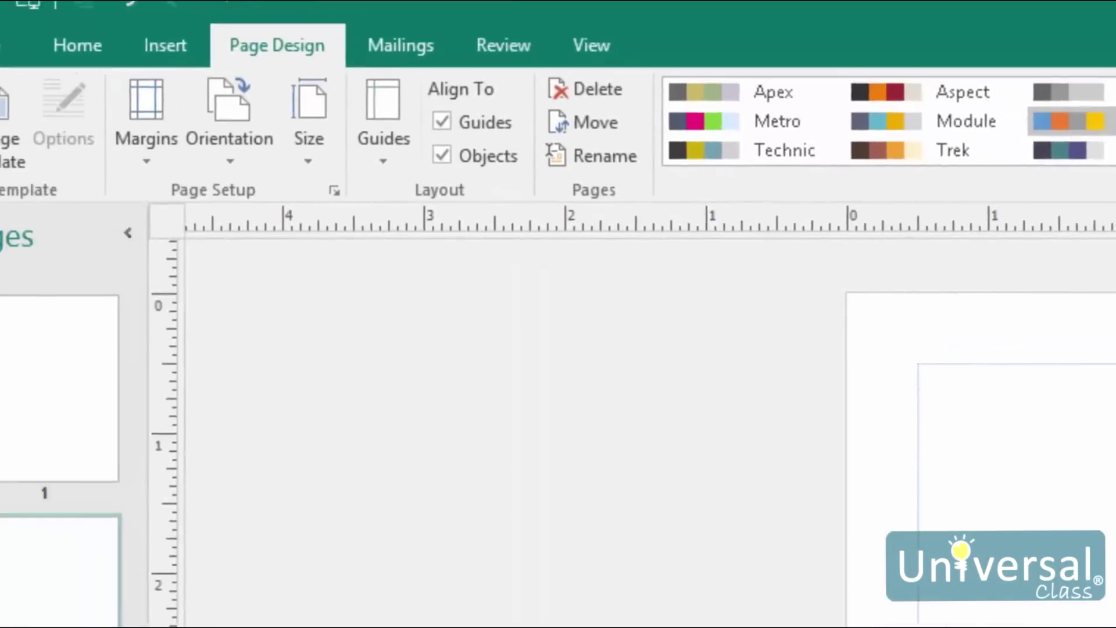
# - Apply the Office Depot 916-714 postcard preset, 6 x 4", as the publication's page size
pyautogui.click(366, 169)
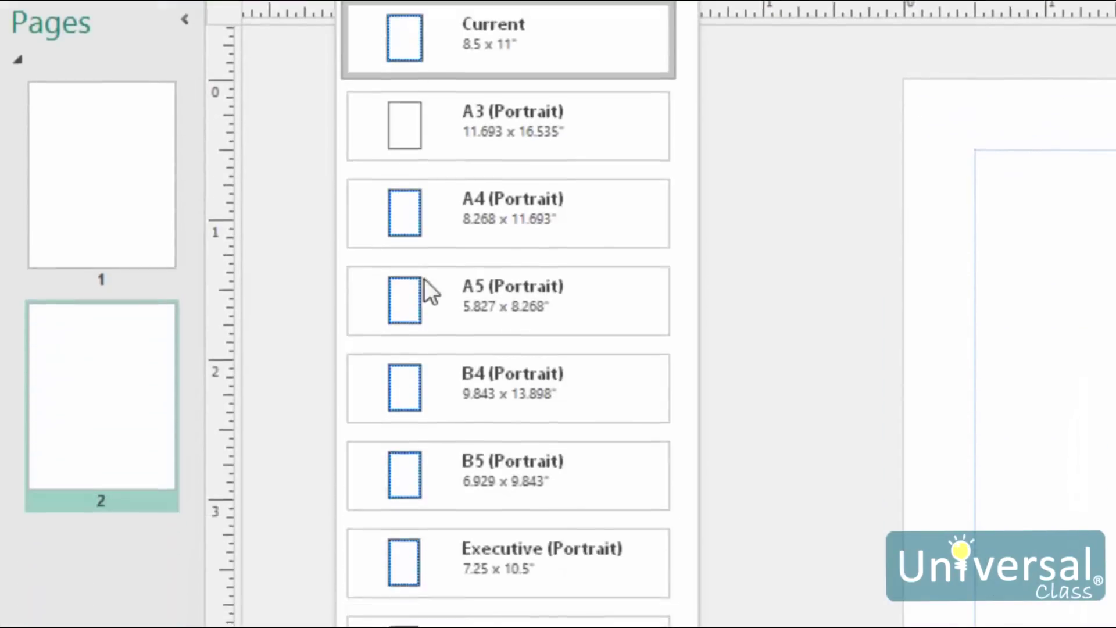
pyautogui.click(548, 553)
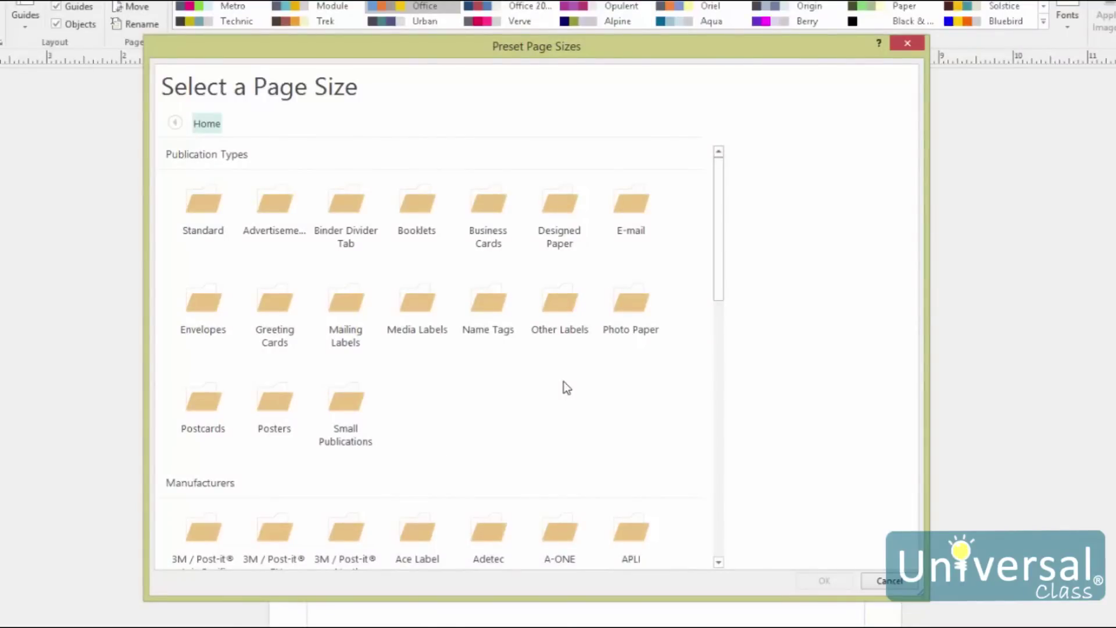
pyautogui.click(481, 369)
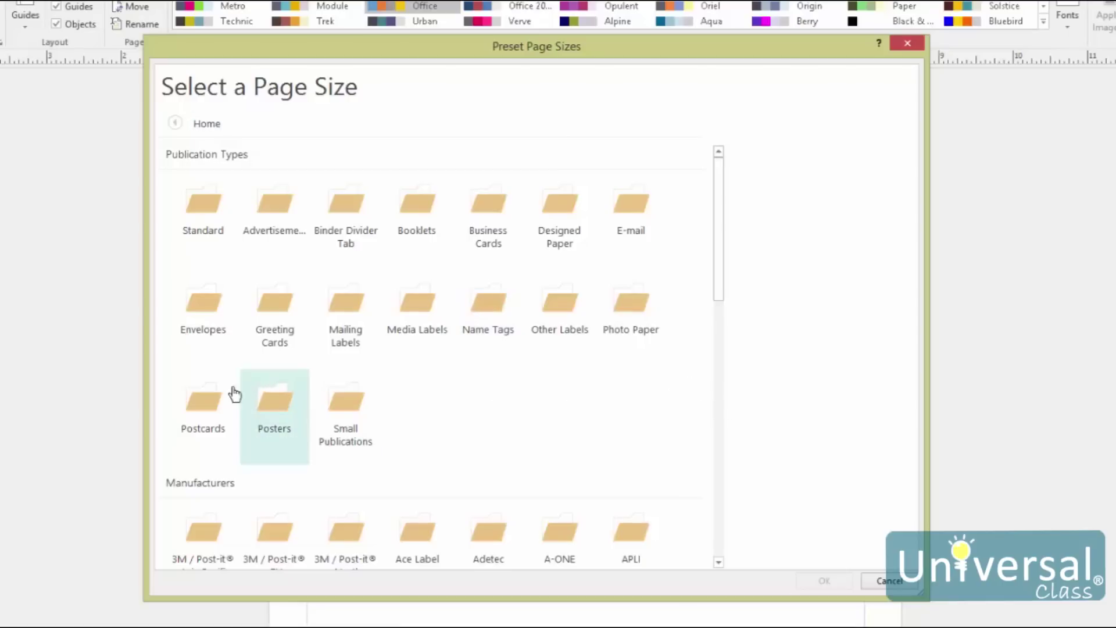
pyautogui.doubleClick(209, 414)
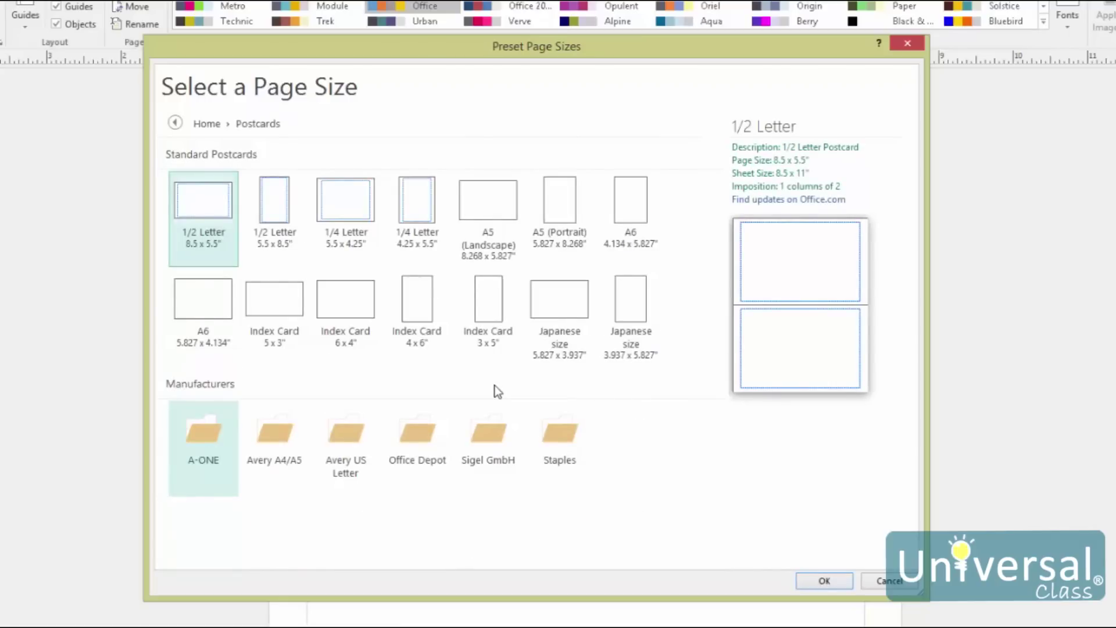
pyautogui.doubleClick(418, 433)
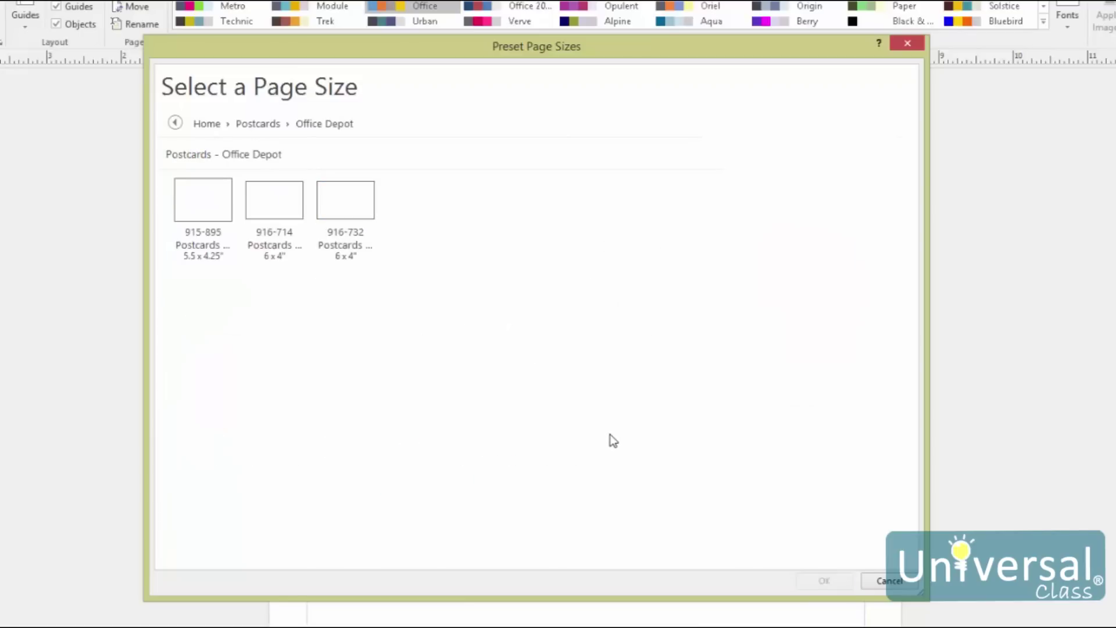
pyautogui.click(278, 220)
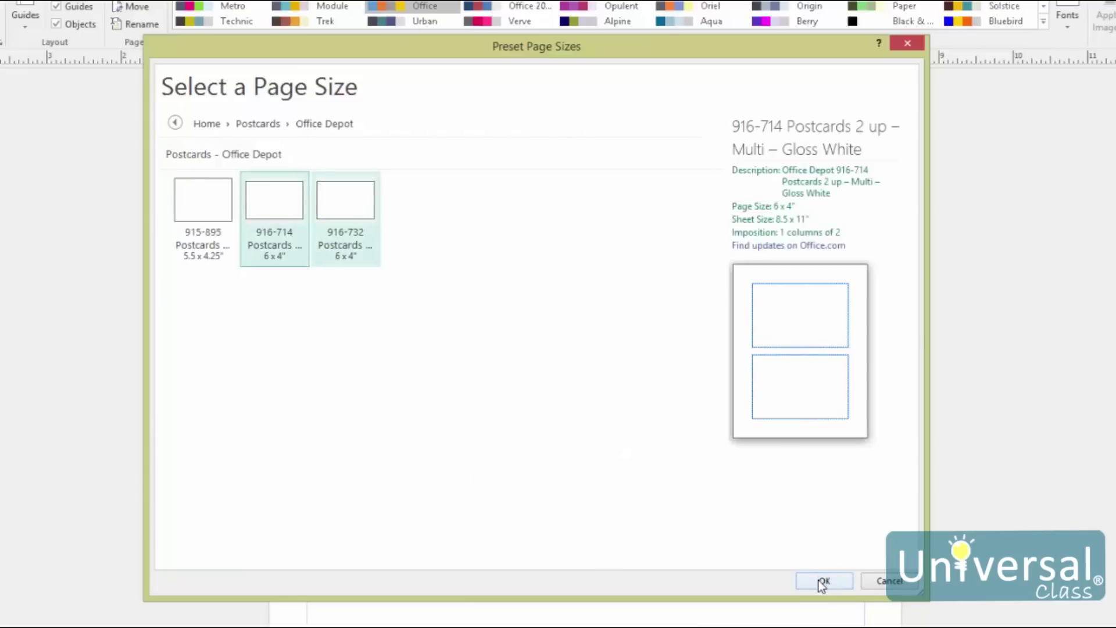
pyautogui.click(823, 581)
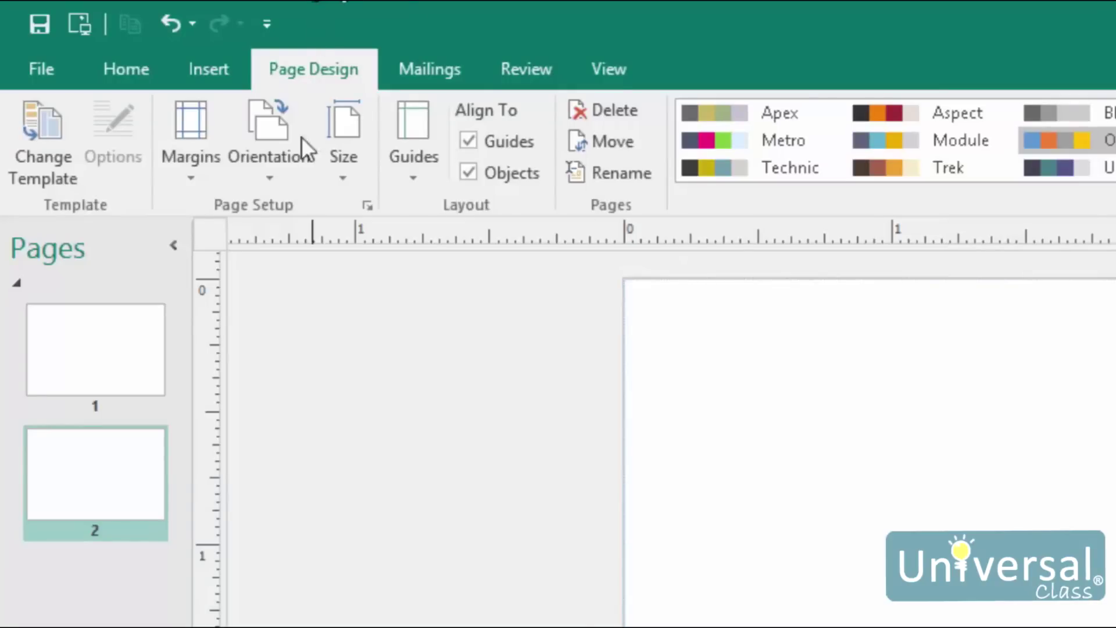
# - Change the publication's page orientation to Portrait
pyautogui.click(283, 163)
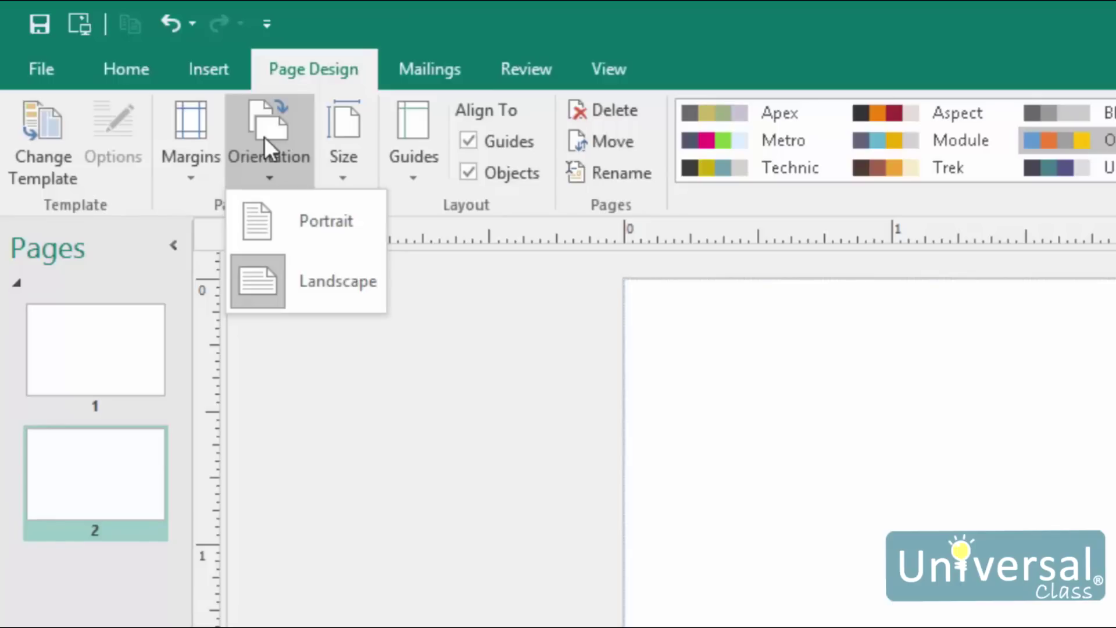
pyautogui.click(323, 221)
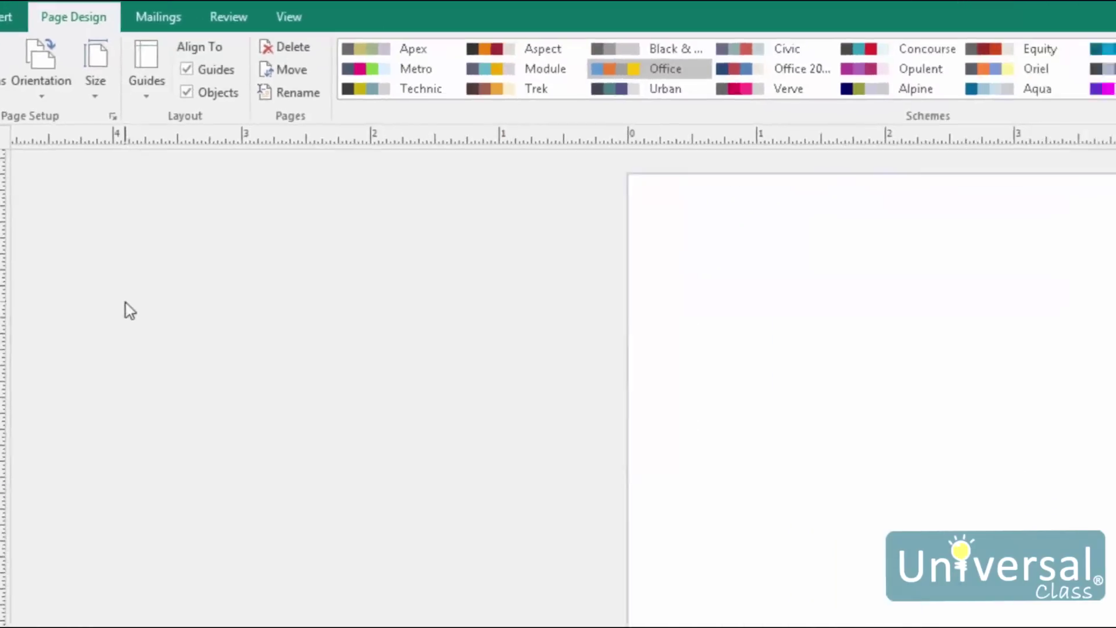
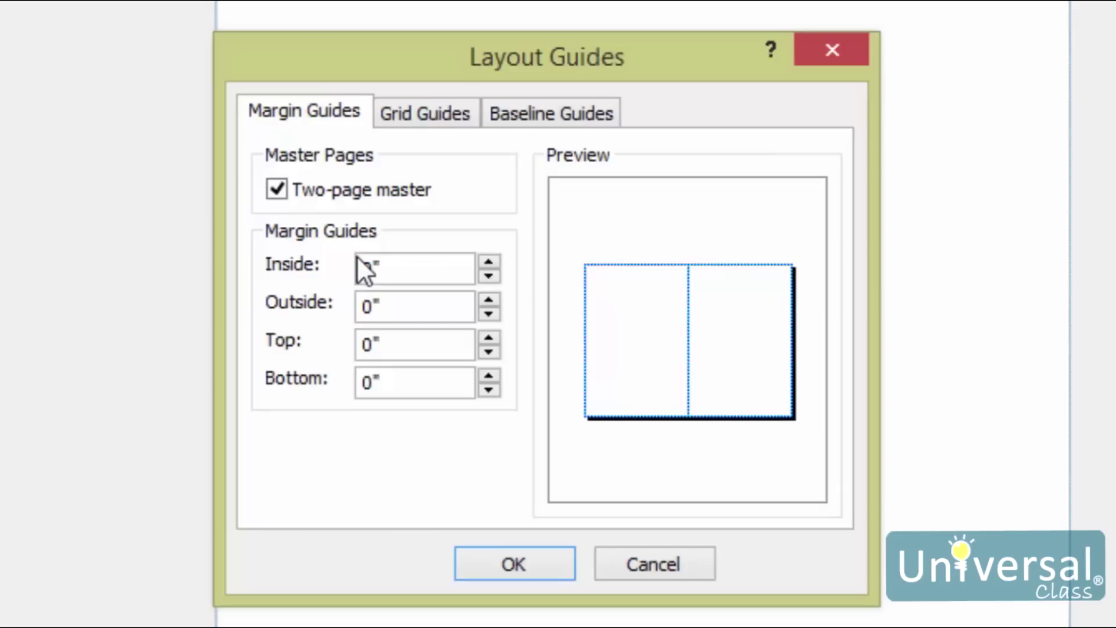
# - Set the inside, outside, top and bottom margin guides of the two-page master to 0.5"
pyautogui.click(400, 263)
pyautogui.press('BackSpace')
pyautogui.write('.5')
pyautogui.press('Tab')
pyautogui.write('0.')
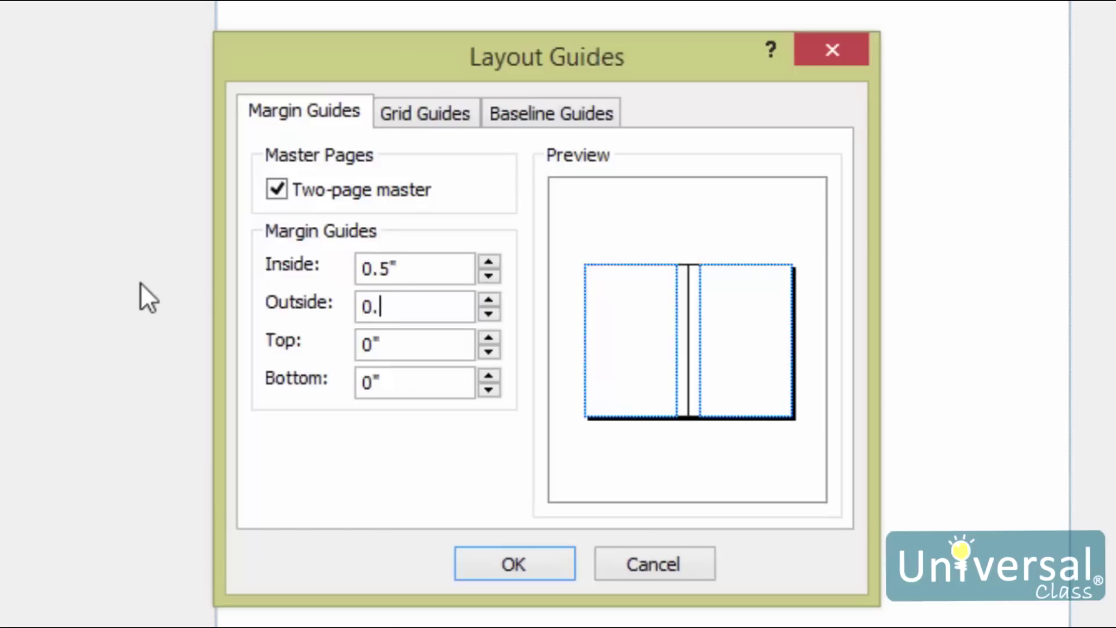
pyautogui.write('5')
pyautogui.press('Tab')
pyautogui.write('0.')
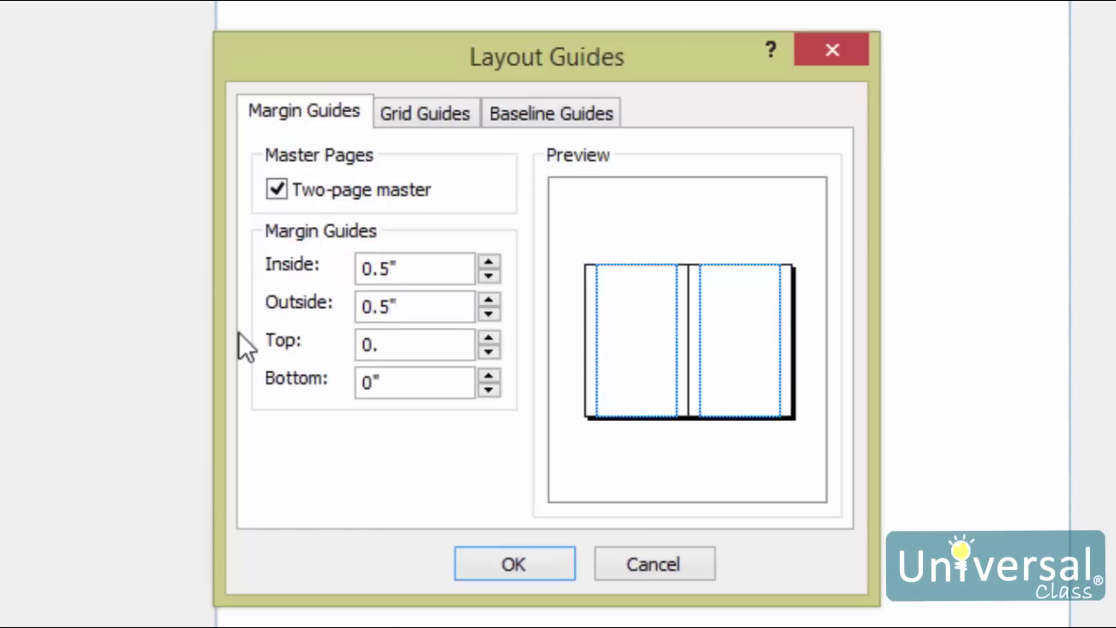
pyautogui.write('5')
pyautogui.press('Tab')
pyautogui.write('0.5')
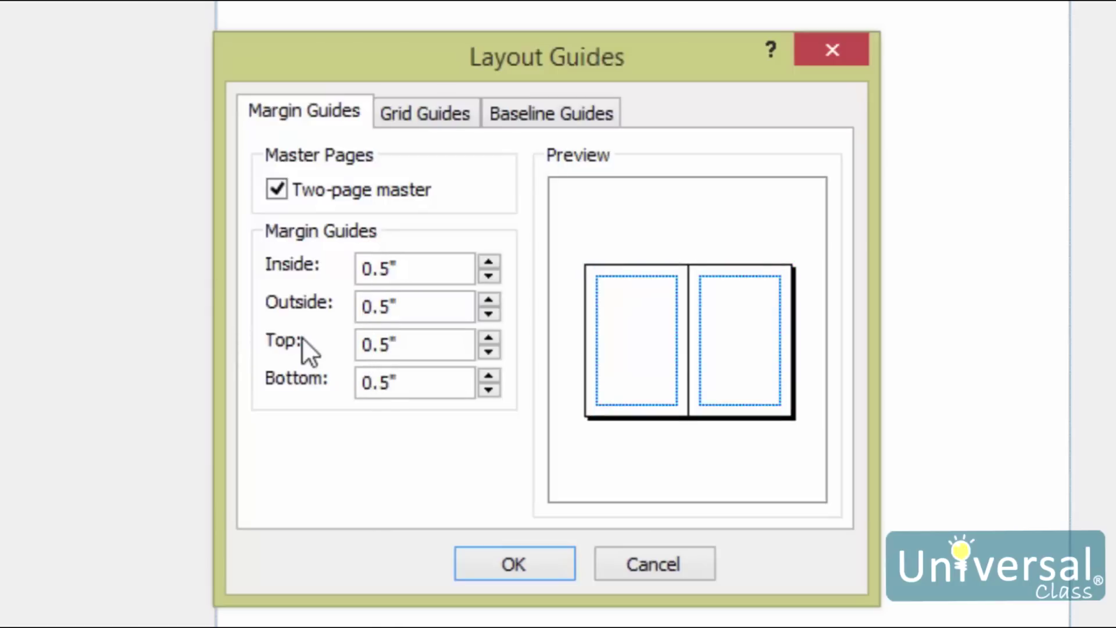
# - Set the grid guides to 2 columns and 2 rows
pyautogui.click(415, 111)
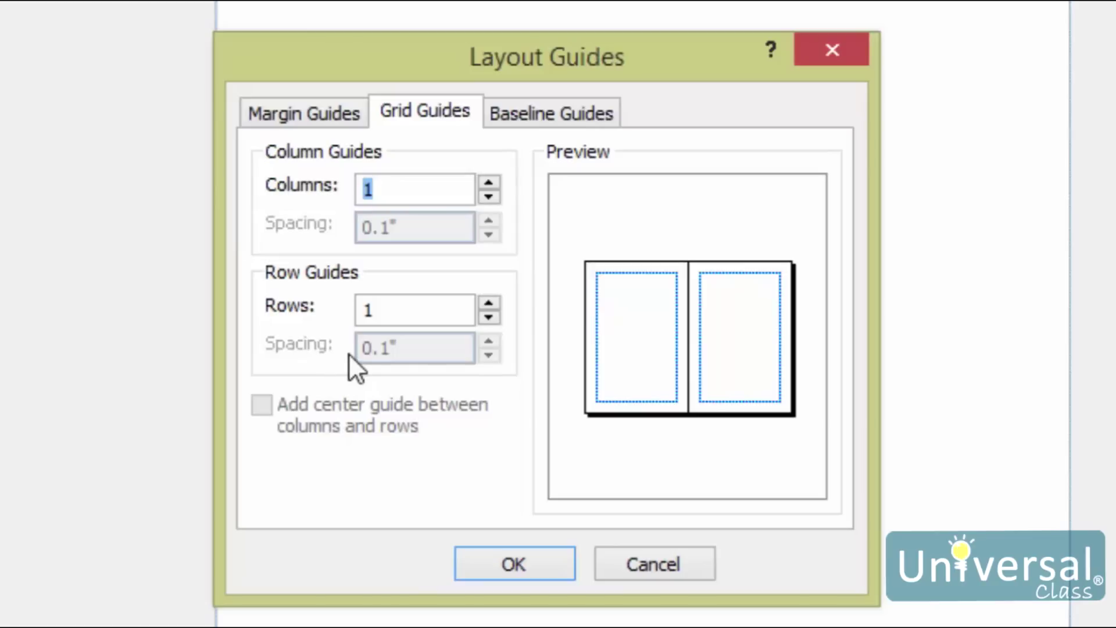
pyautogui.write('2')
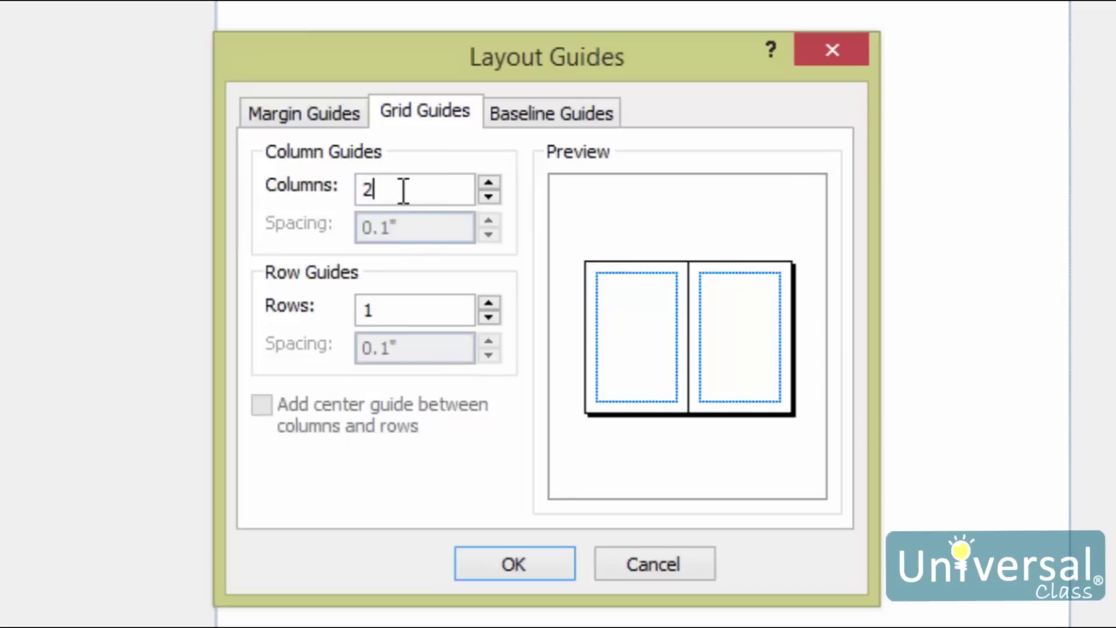
pyautogui.click(408, 316)
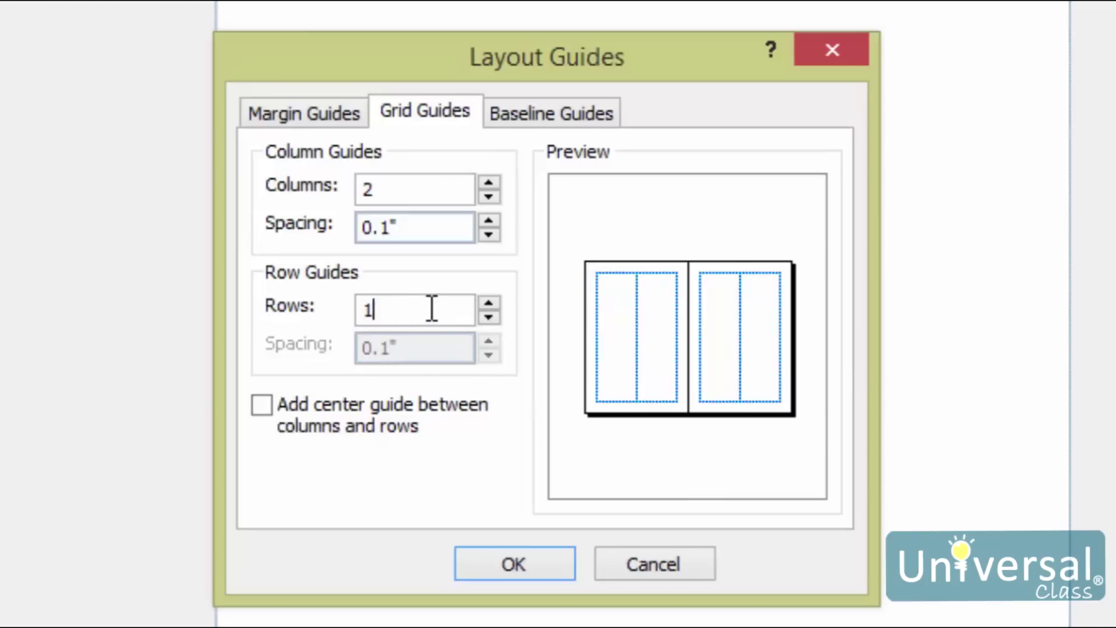
pyautogui.doubleClick(393, 314)
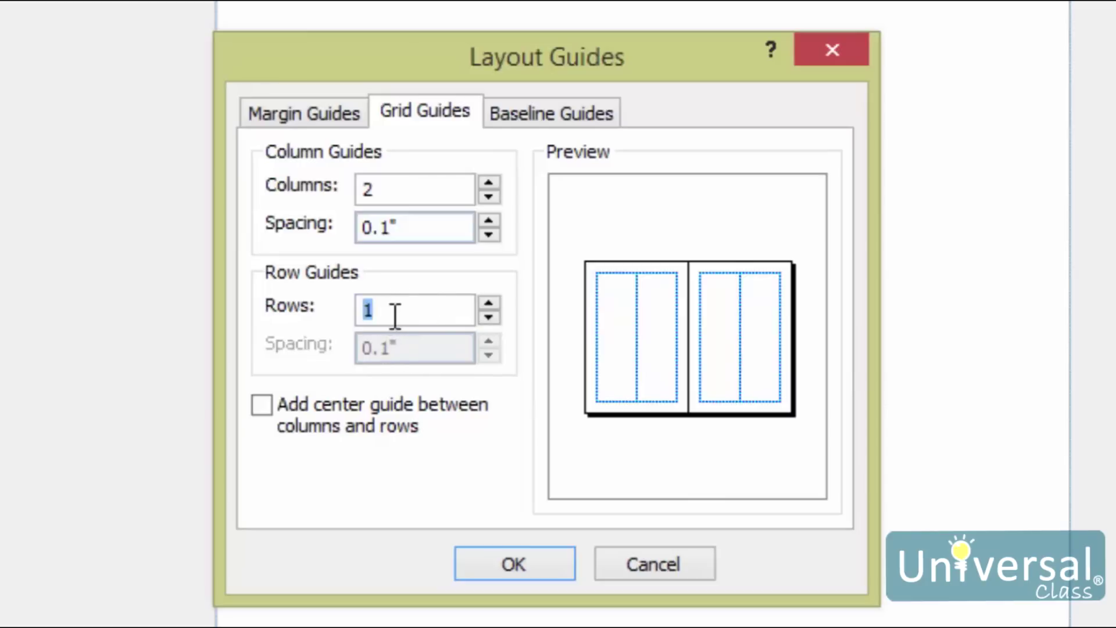
pyautogui.click(487, 305)
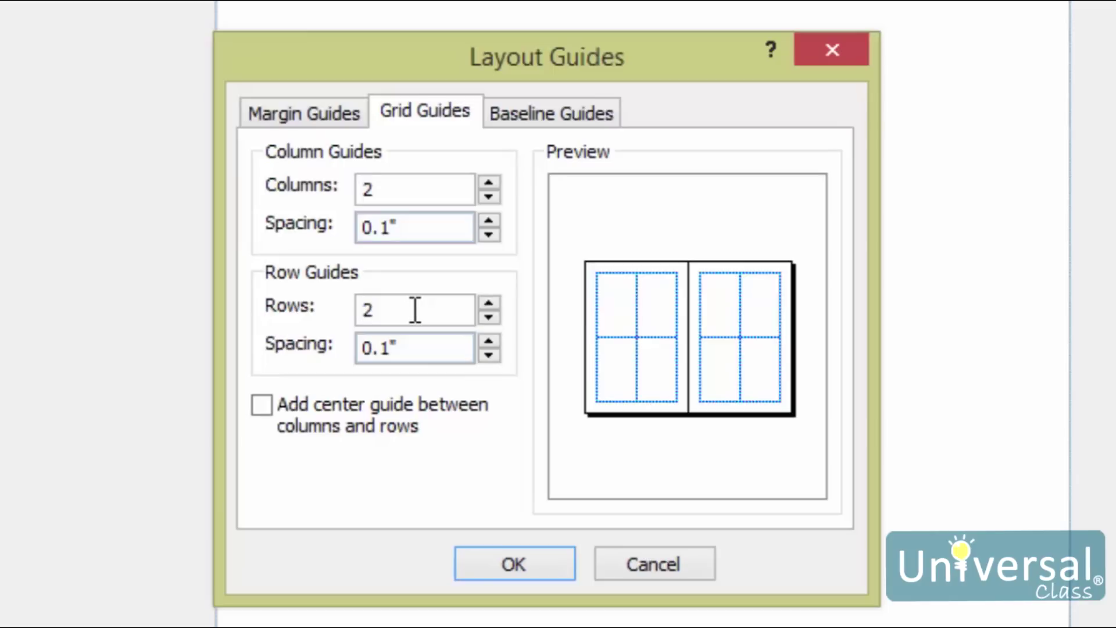
# - Add a center guide between the grid's columns and rows, check the baseline guide settings, and apply the layout guides
pyautogui.click(262, 405)
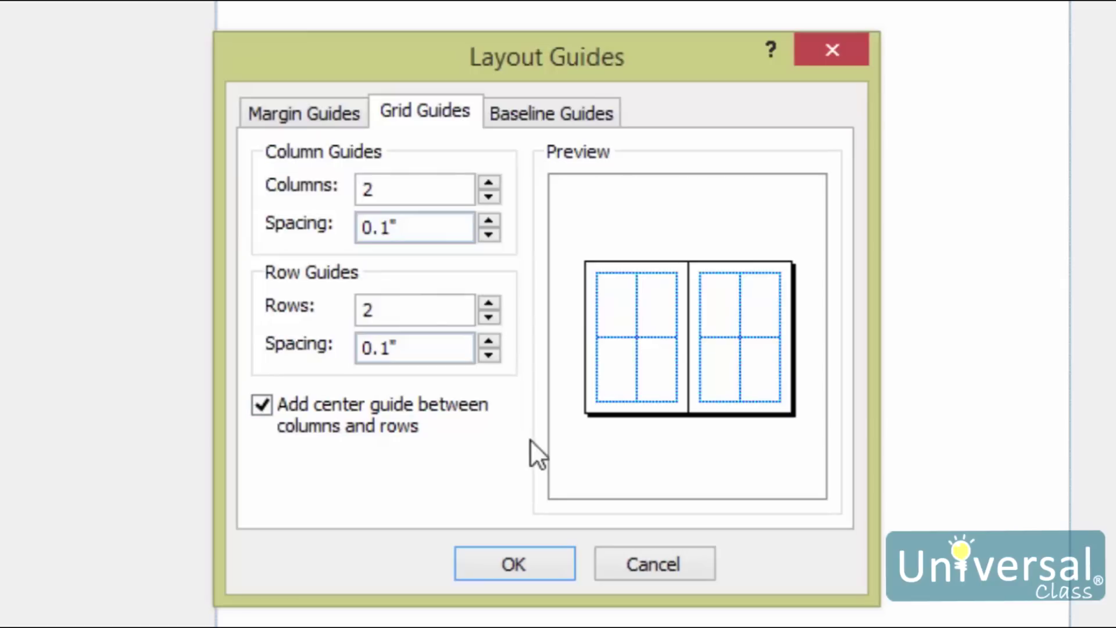
pyautogui.click(595, 121)
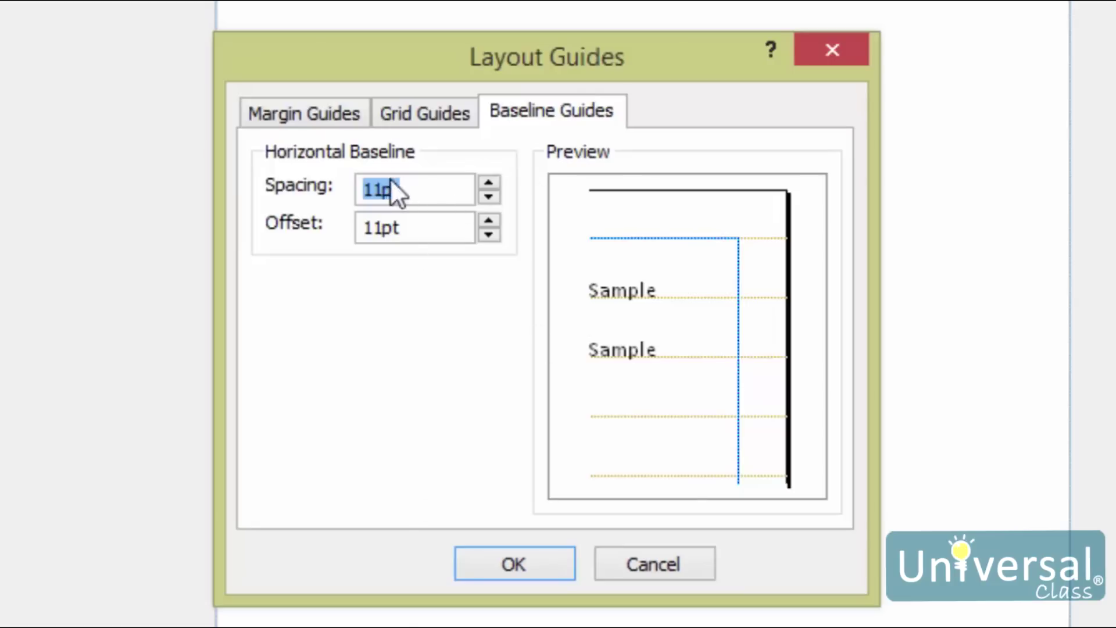
pyautogui.click(515, 565)
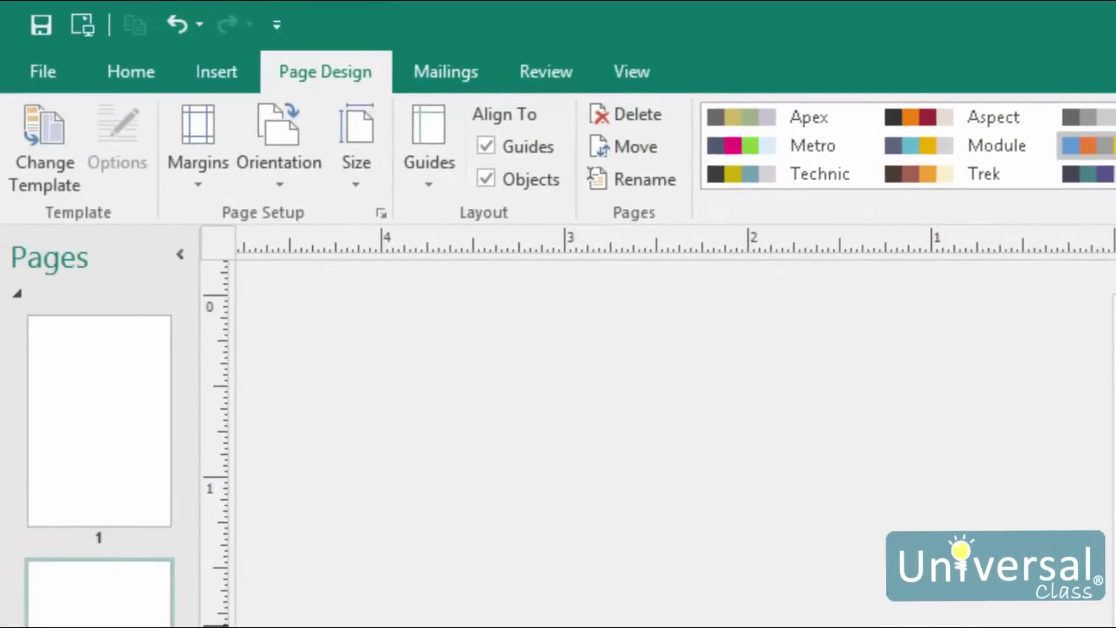
# - Look over the built-in ruler guides and add a vertical ruler guide at about 1.9" on page 2
pyautogui.click(435, 176)
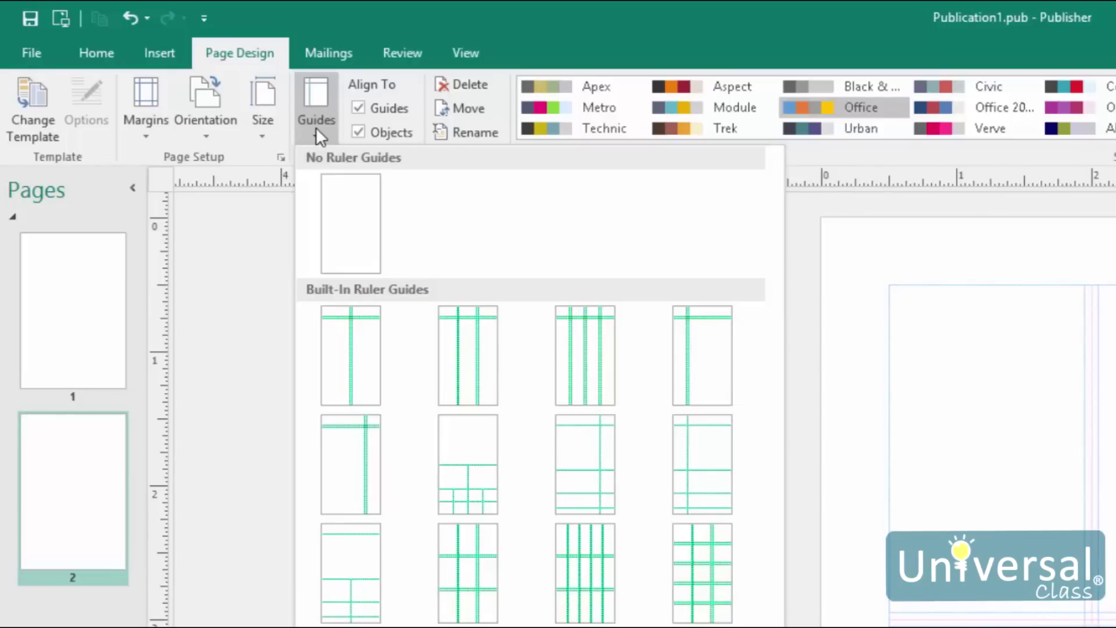
pyautogui.click(317, 116)
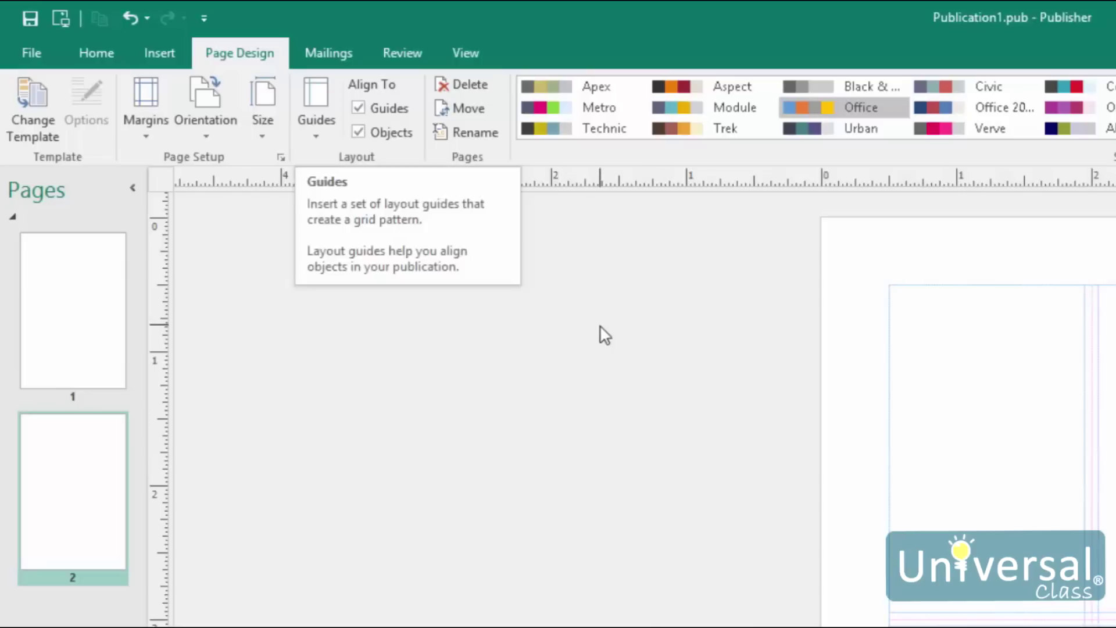
pyautogui.click(327, 128)
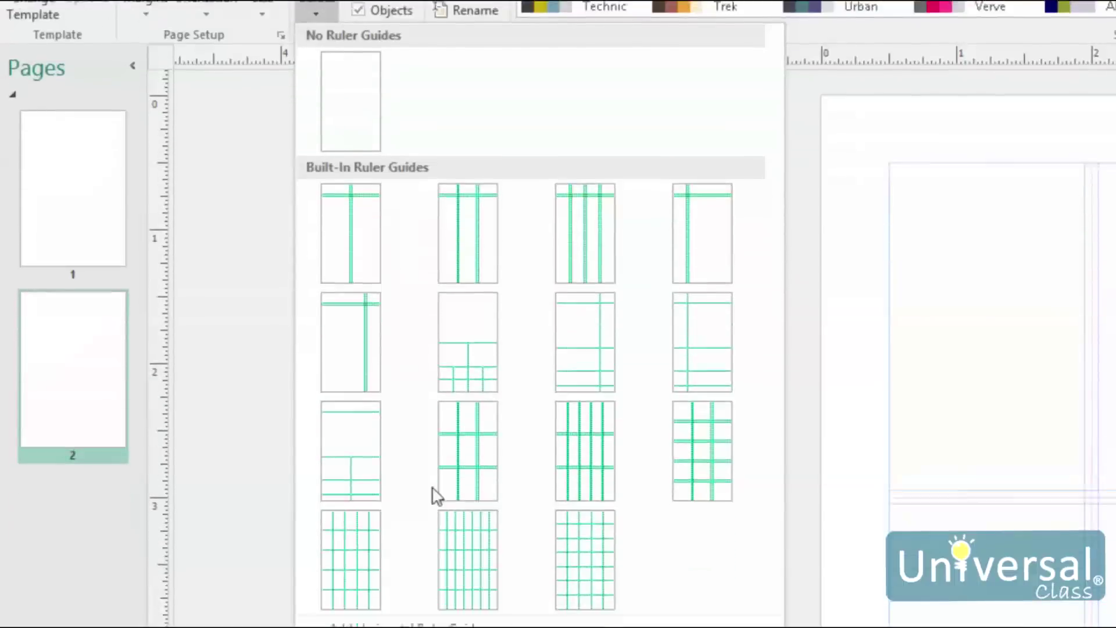
pyautogui.click(442, 531)
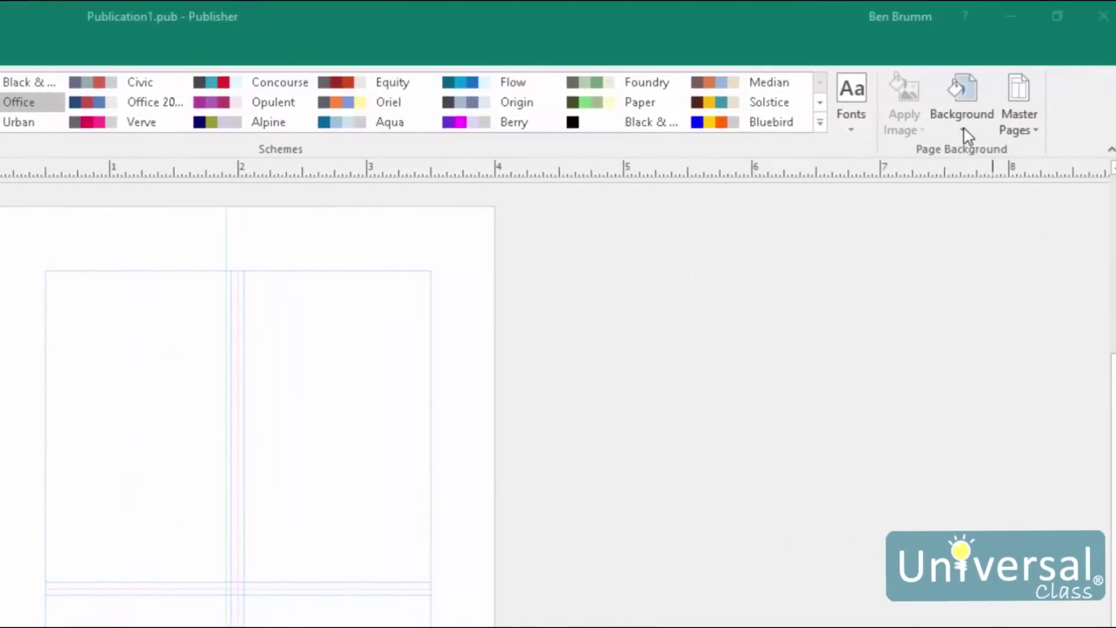
# - Apply the medium light-blue solid background to the page and preview the orange gradient background
pyautogui.click(962, 128)
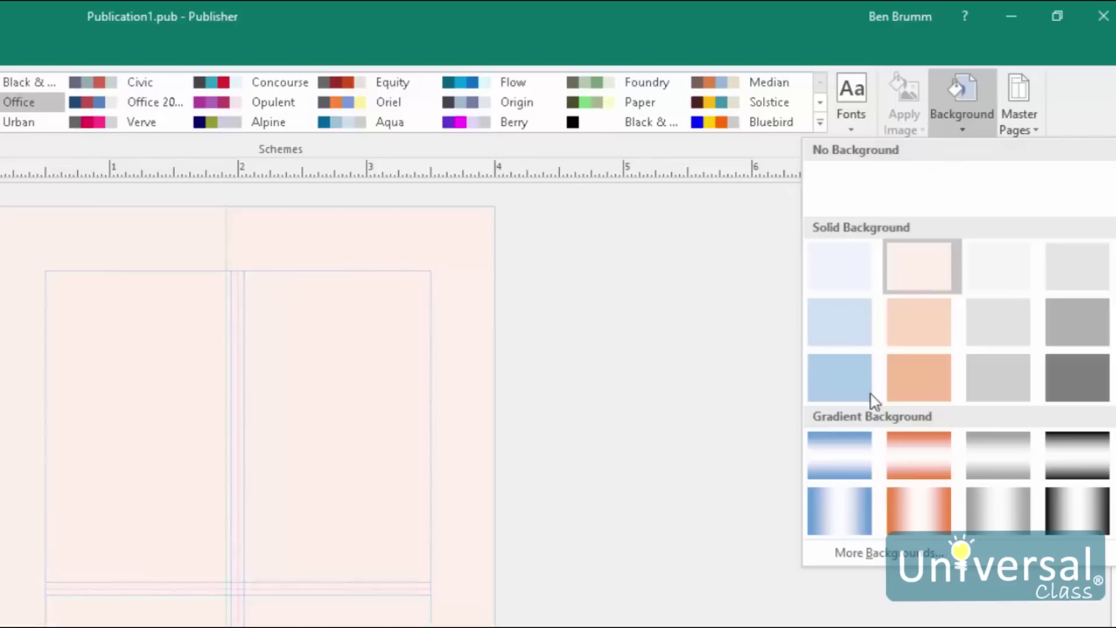
pyautogui.click(846, 334)
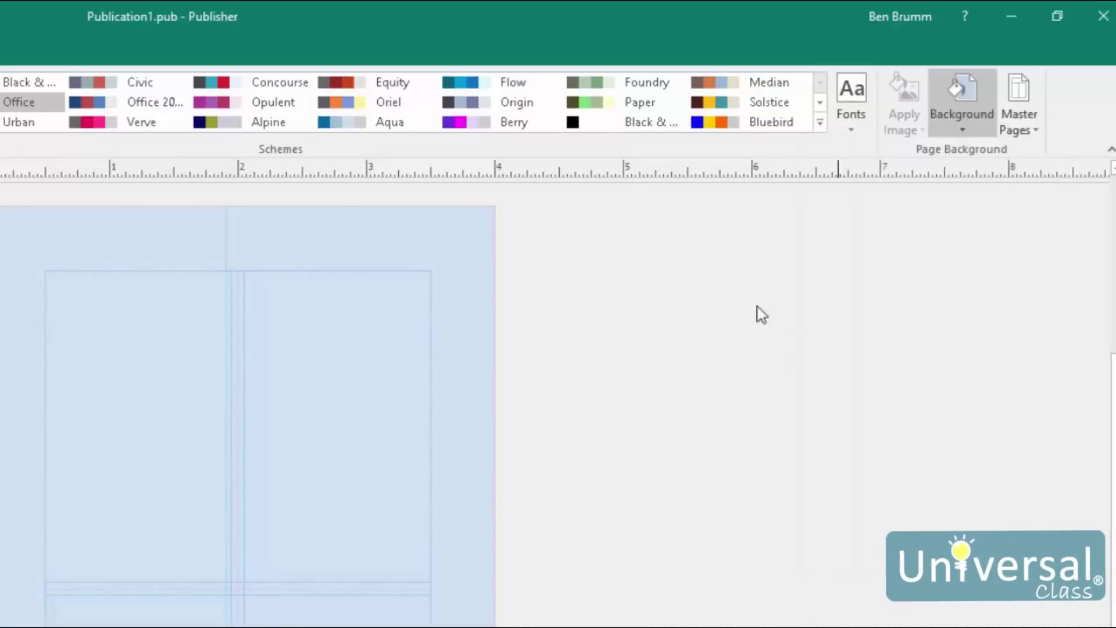
pyautogui.click(963, 110)
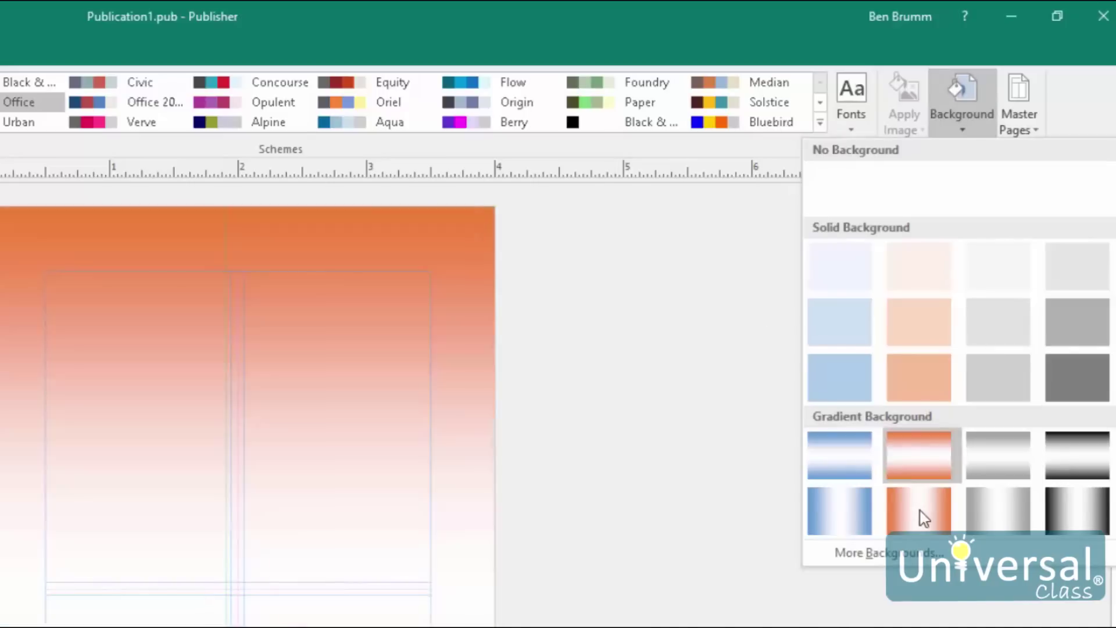
pyautogui.click(669, 458)
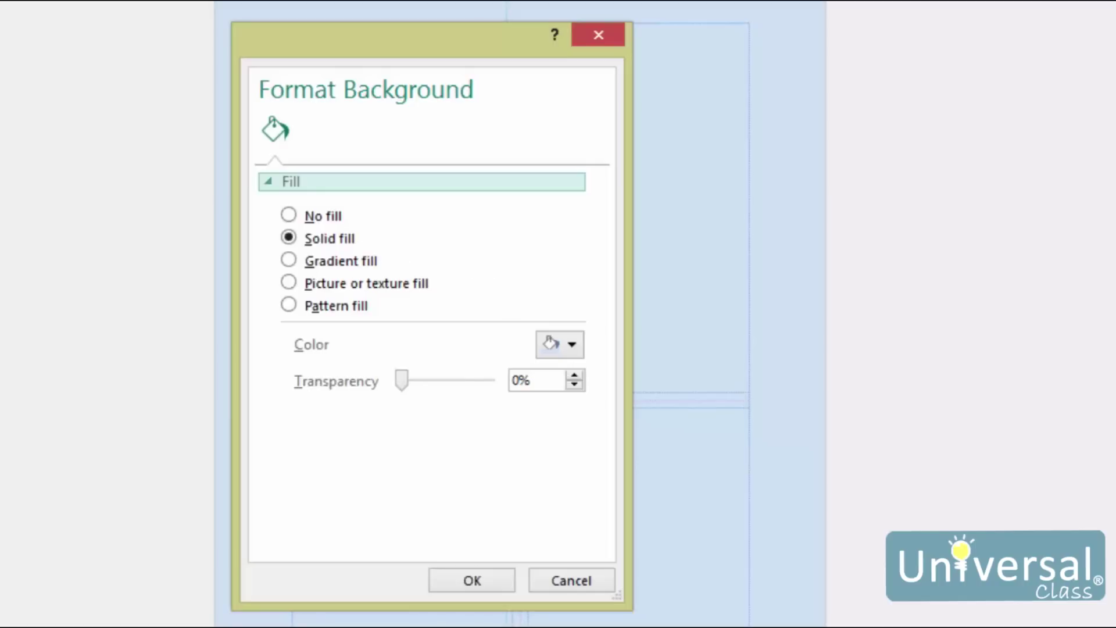
# - Set the background's solid fill to a light gold scheme color with 34% transparency
pyautogui.click(572, 354)
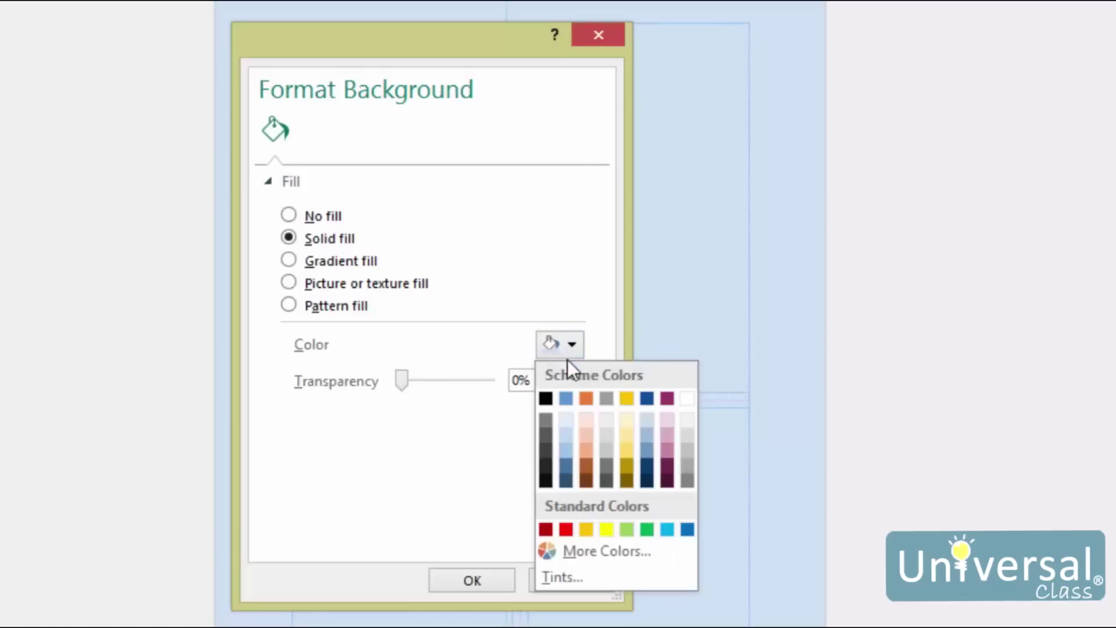
pyautogui.click(626, 436)
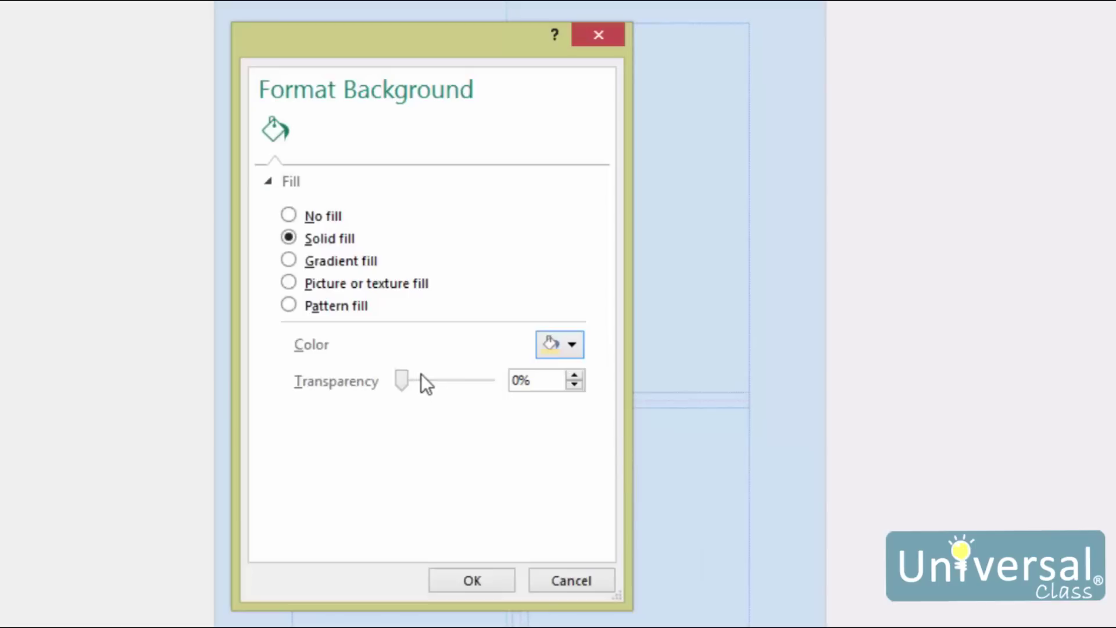
pyautogui.moveTo(402, 380); pyautogui.dragTo(428, 388)
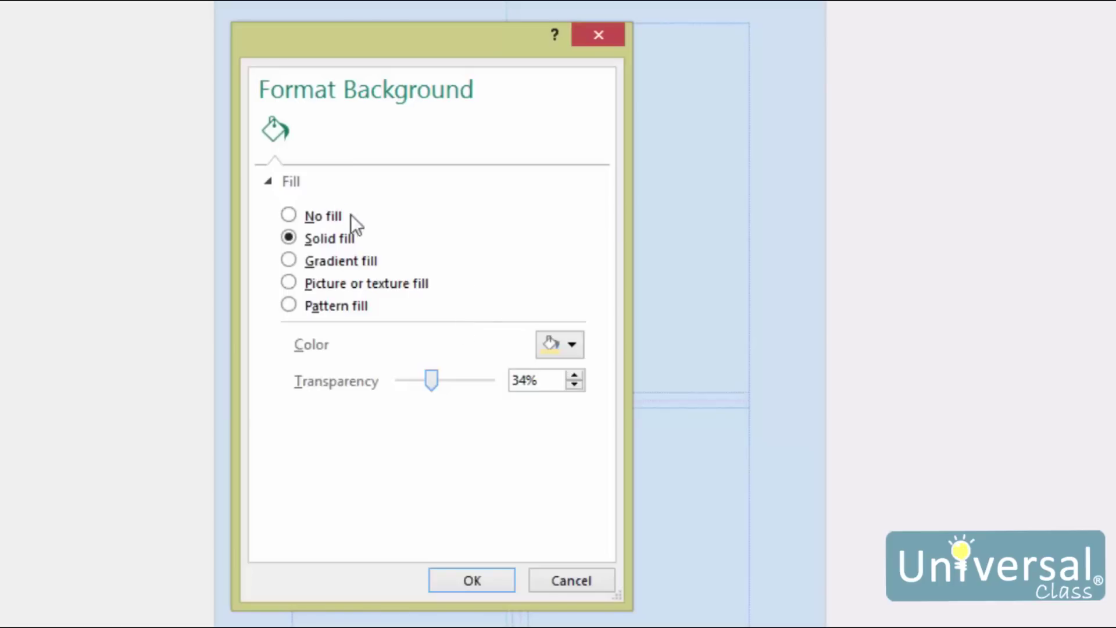
# - Switch the page background to a gradient fill and look through its preset gradients, type and direction options
pyautogui.click(343, 261)
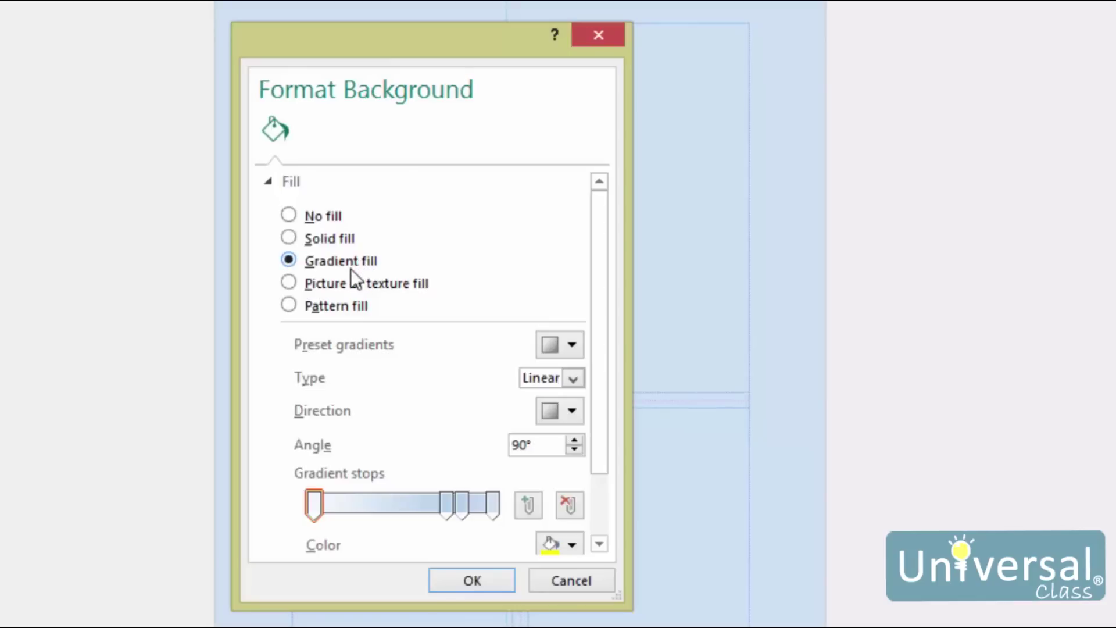
pyautogui.click(572, 345)
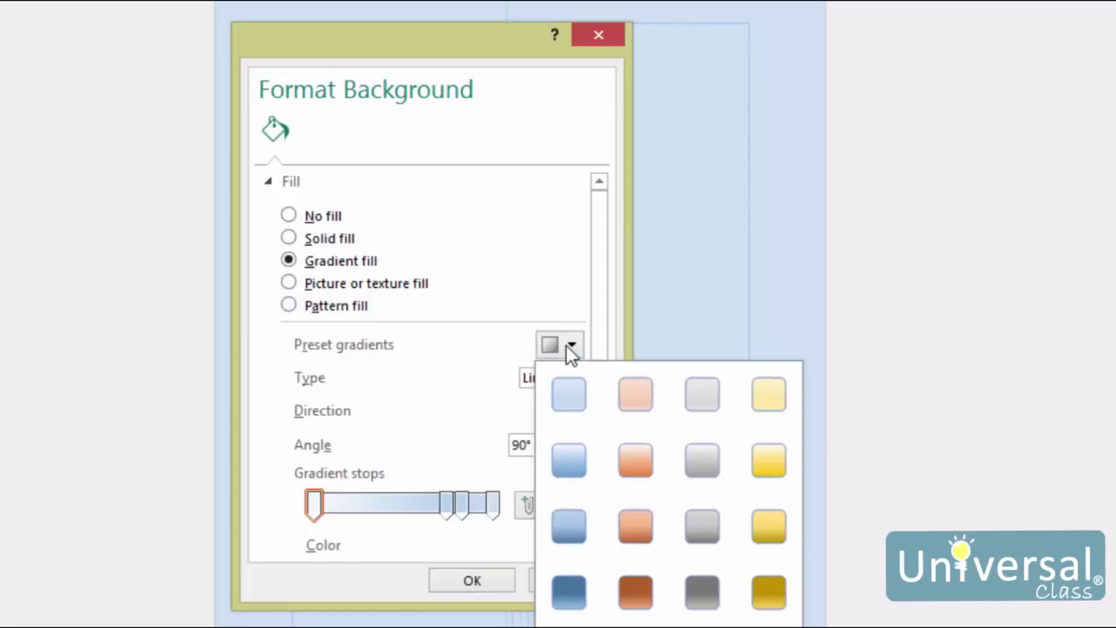
pyautogui.click(567, 312)
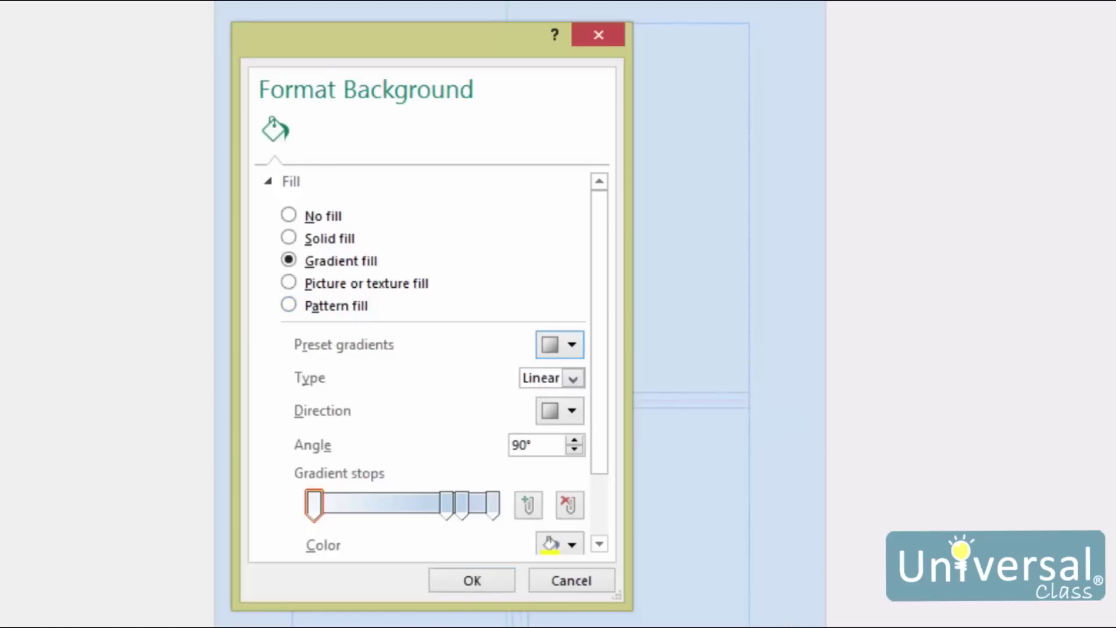
pyautogui.click(568, 378)
pyautogui.click(571, 379)
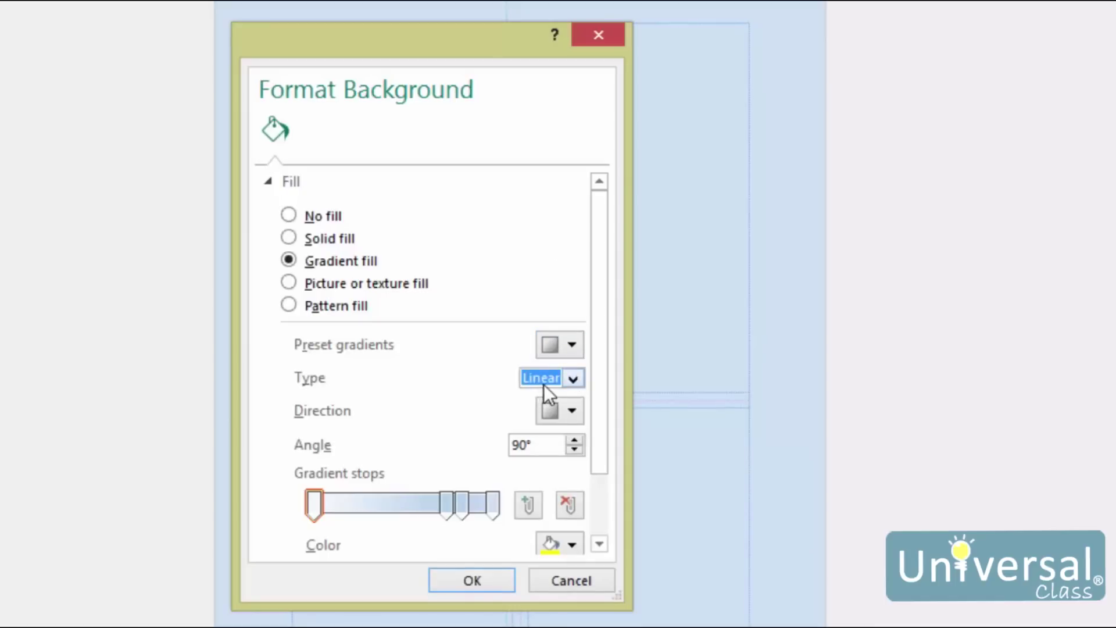
pyautogui.click(571, 411)
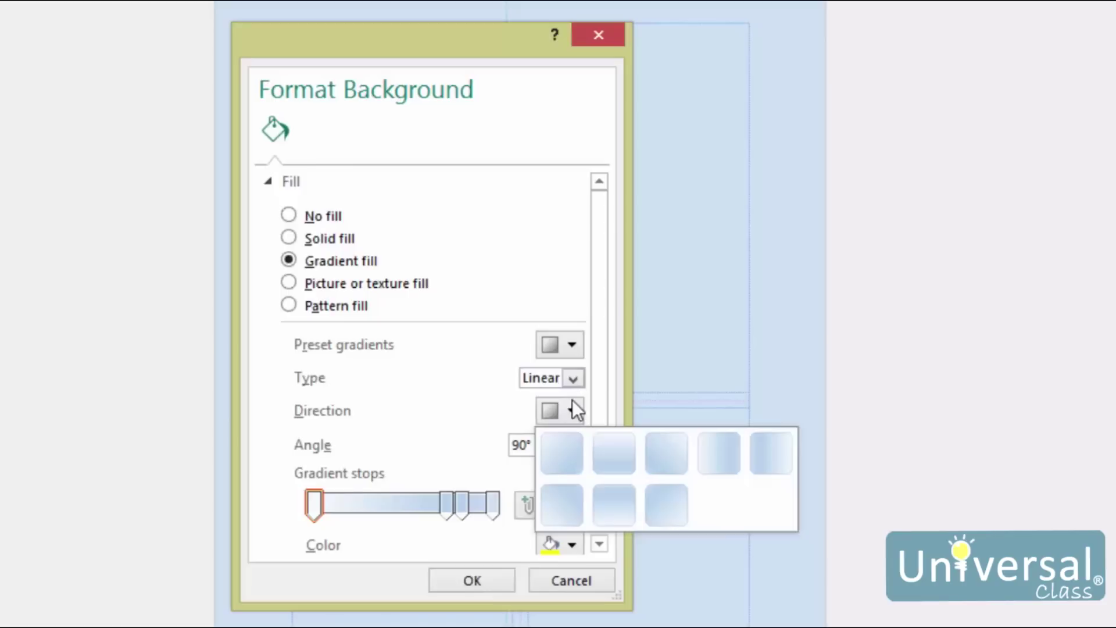
pyautogui.click(456, 398)
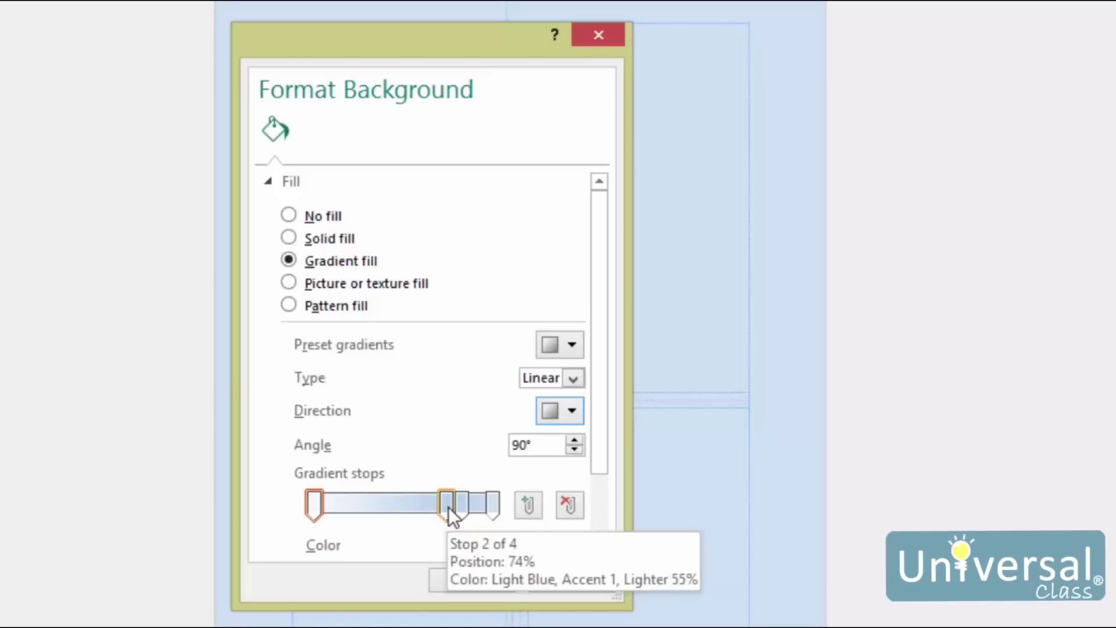
# - Move the second gradient stop to the 31% position and apply the gradient background
pyautogui.moveTo(449, 507); pyautogui.dragTo(373, 503)
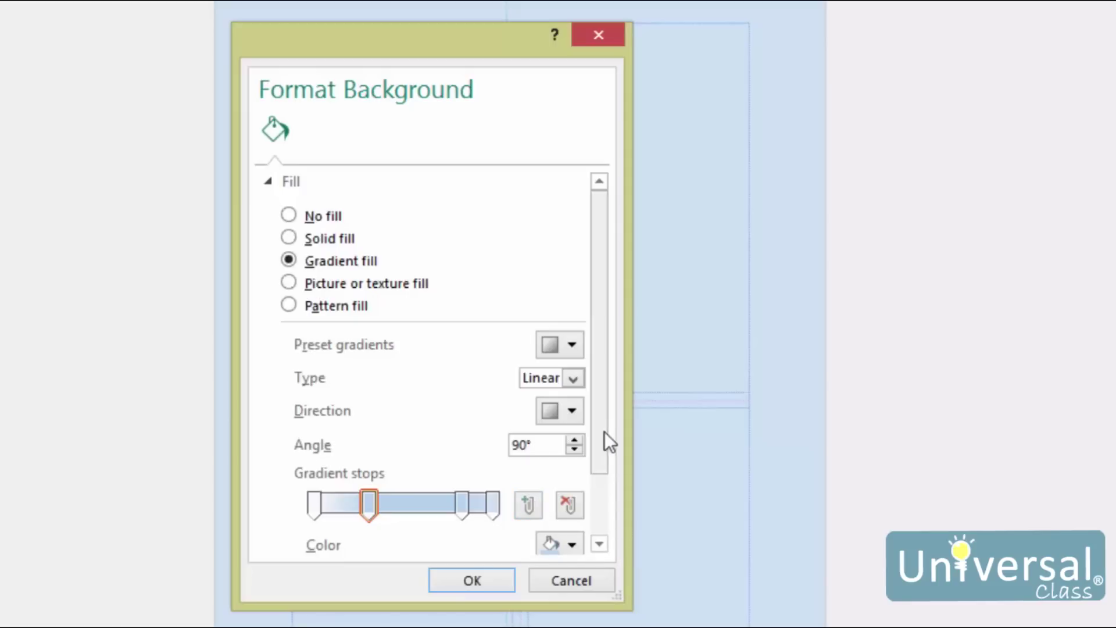
pyautogui.scroll(-3, 604, 442)
pyautogui.scroll(-3, 593, 508)
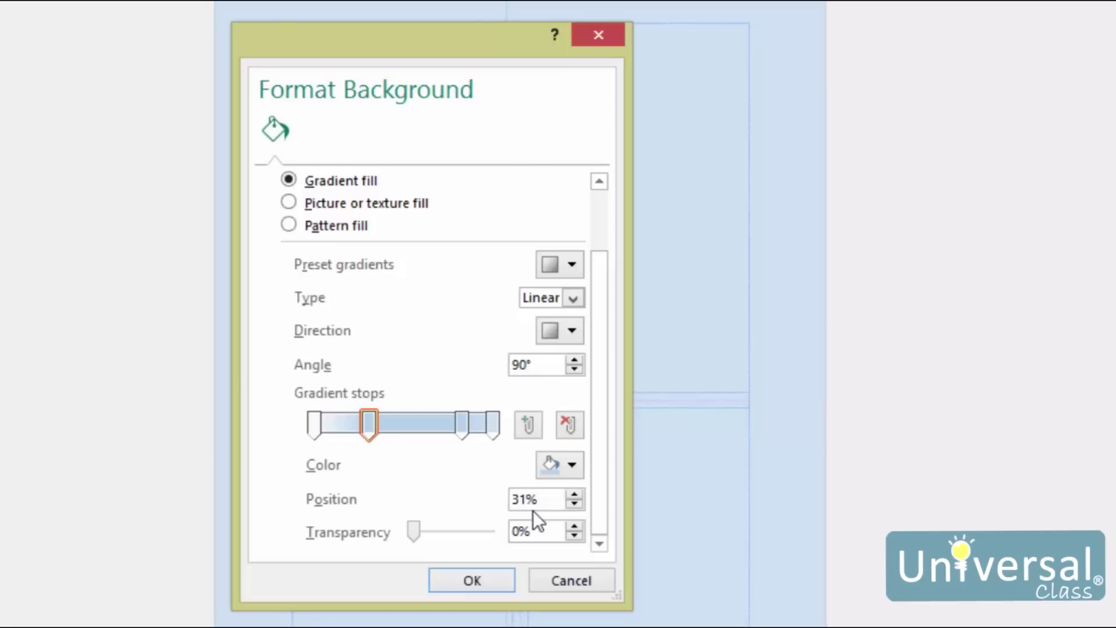
pyautogui.click(462, 578)
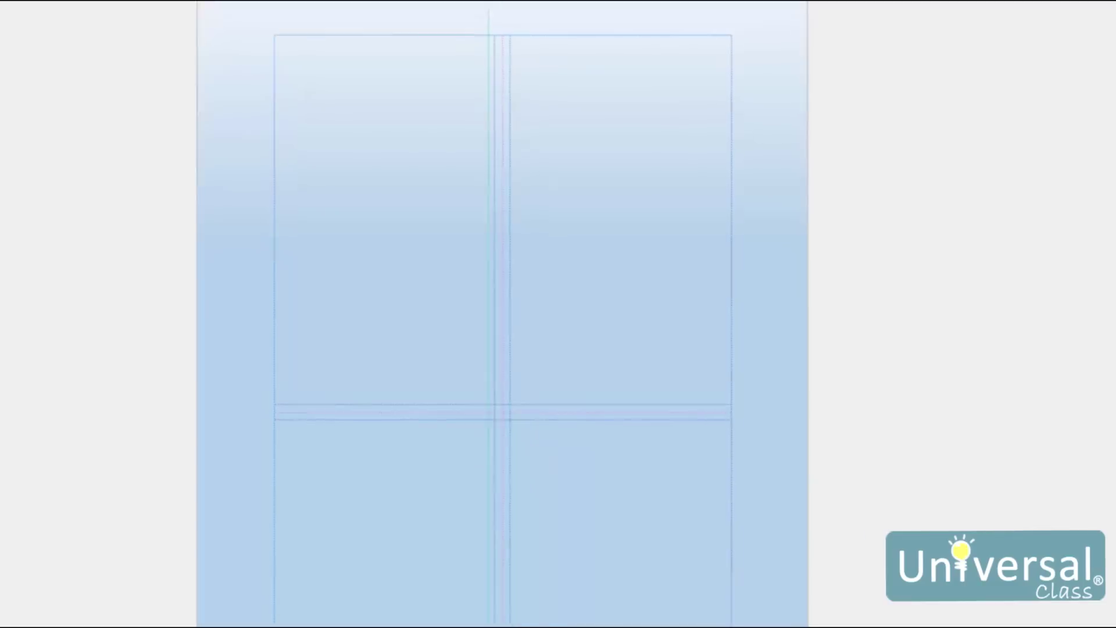
# - Apply a pattern fill to the page background using the diagonal-stripe pattern in the third row, third column
pyautogui.click(1086, 21)
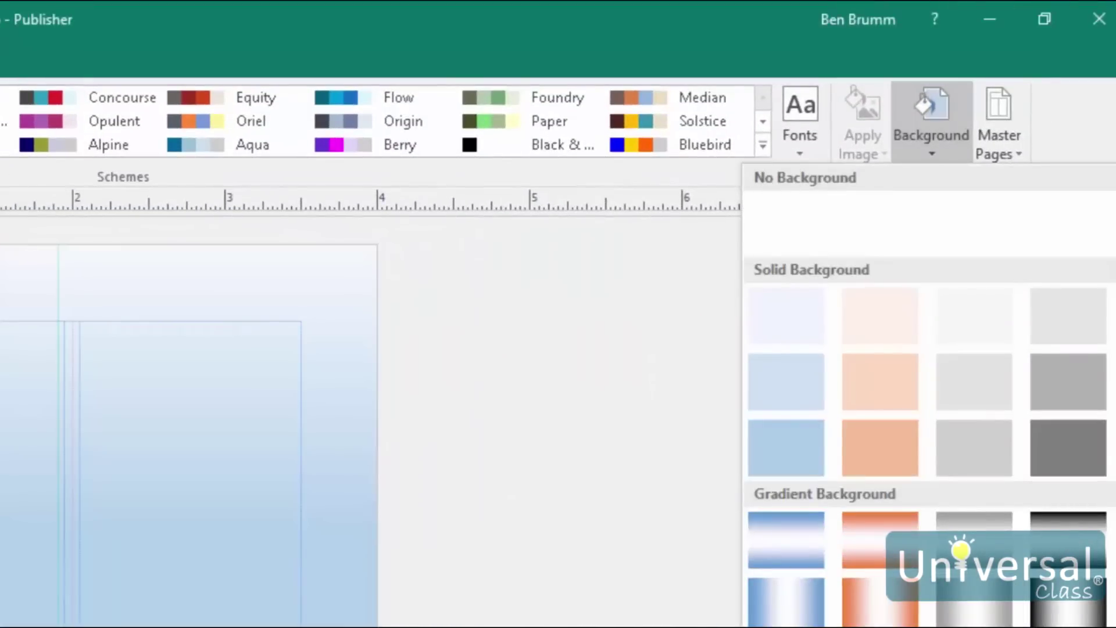
pyautogui.click(814, 626)
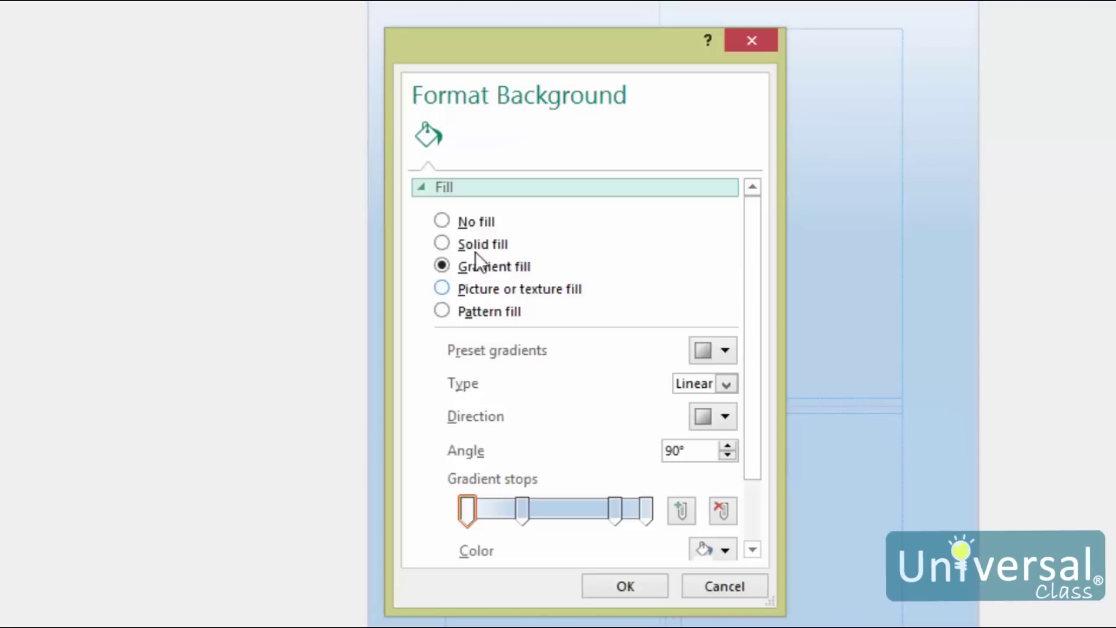
pyautogui.click(489, 311)
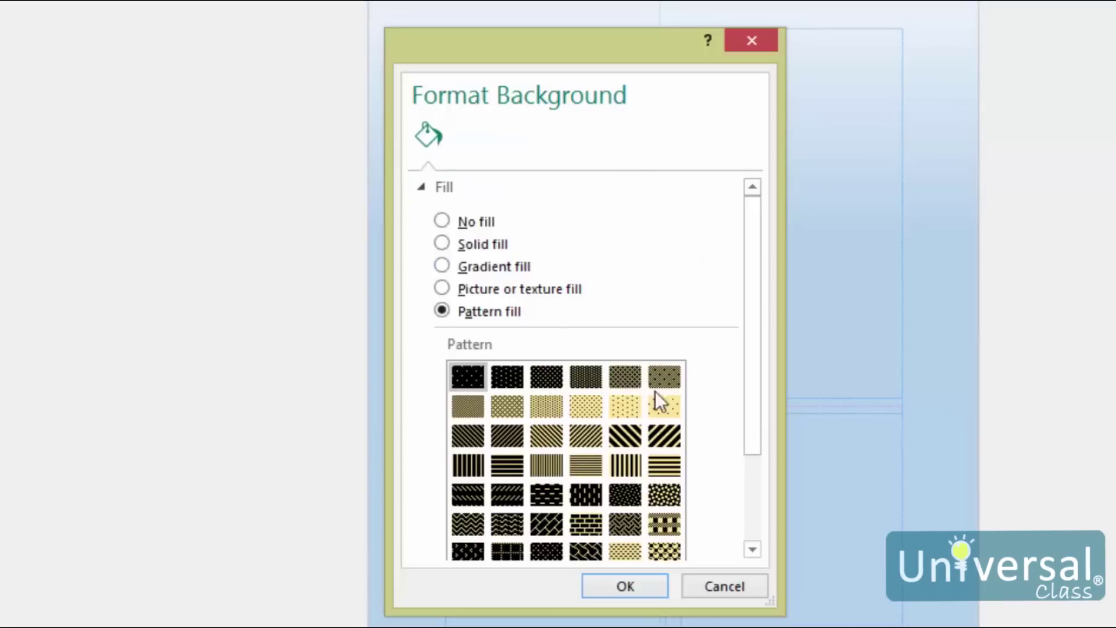
pyautogui.click(554, 436)
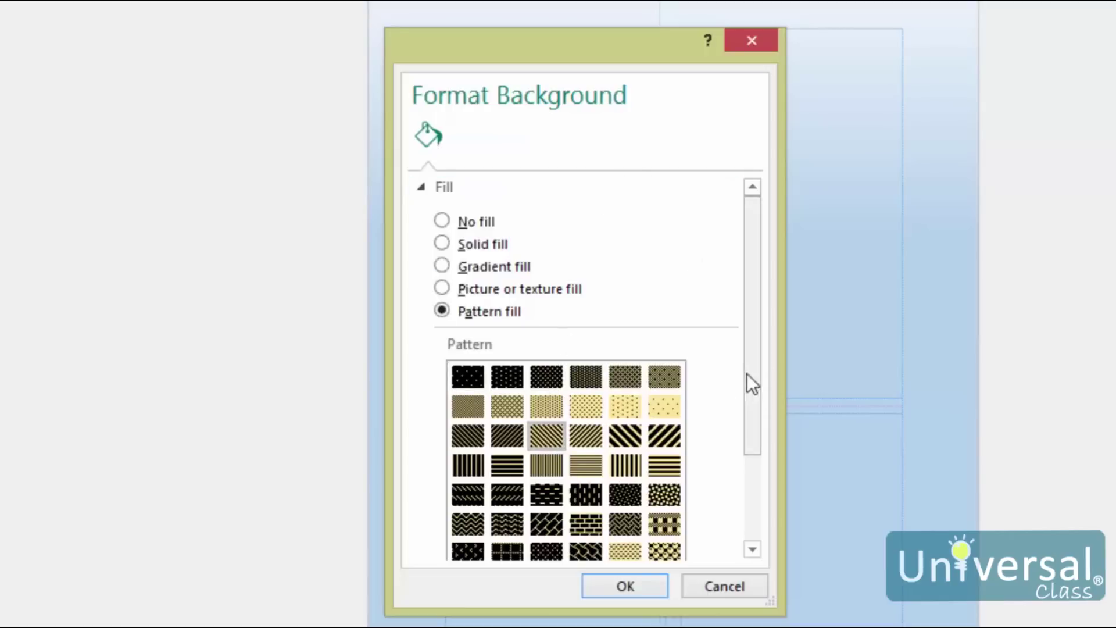
pyautogui.moveTo(756, 369); pyautogui.dragTo(756, 476)
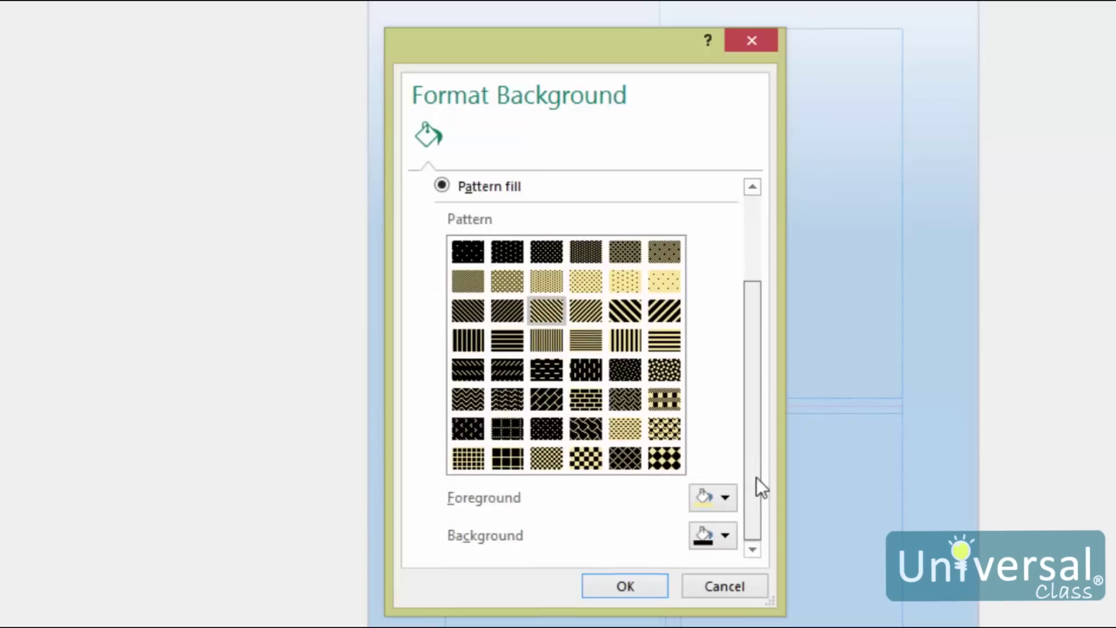
pyautogui.click(652, 578)
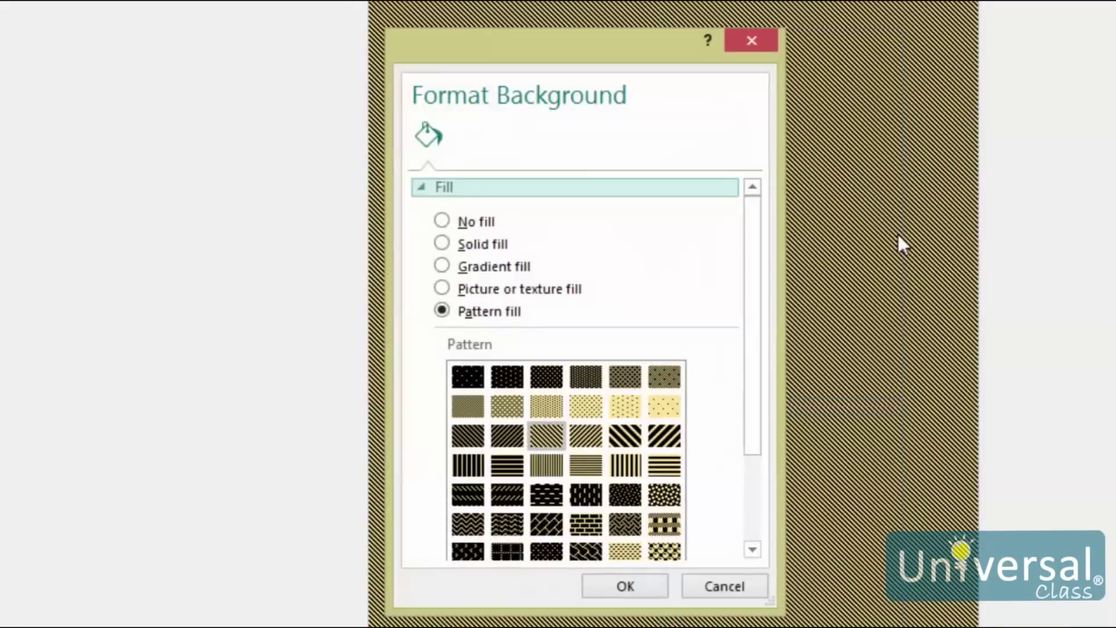
# - Fill the page background with the tiled crumpled brown paper texture at 23% transparency
pyautogui.click(534, 289)
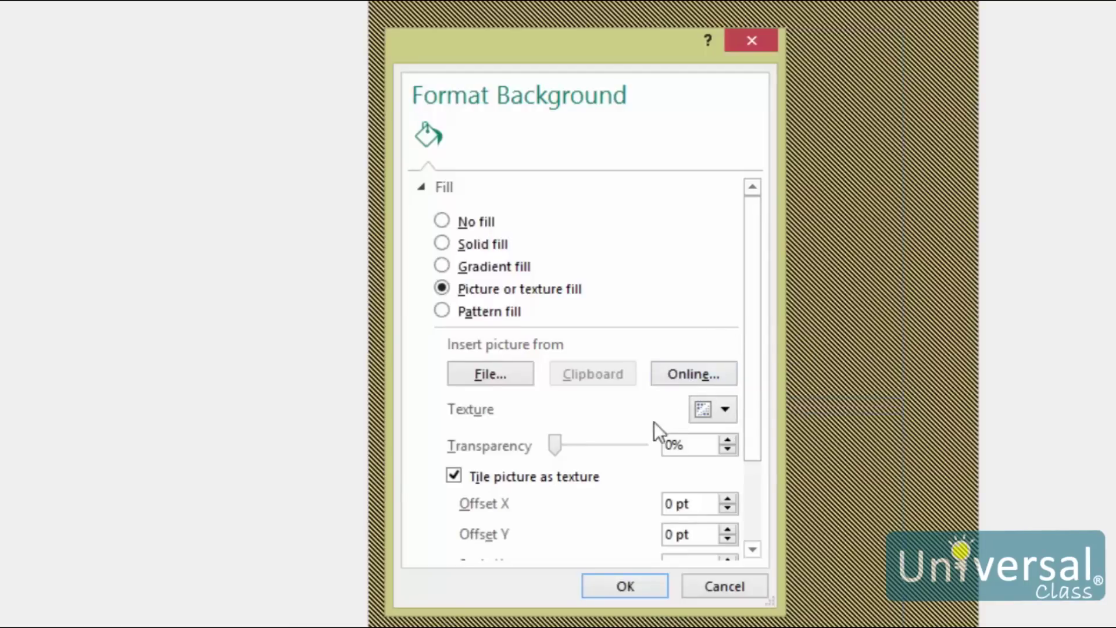
pyautogui.click(720, 410)
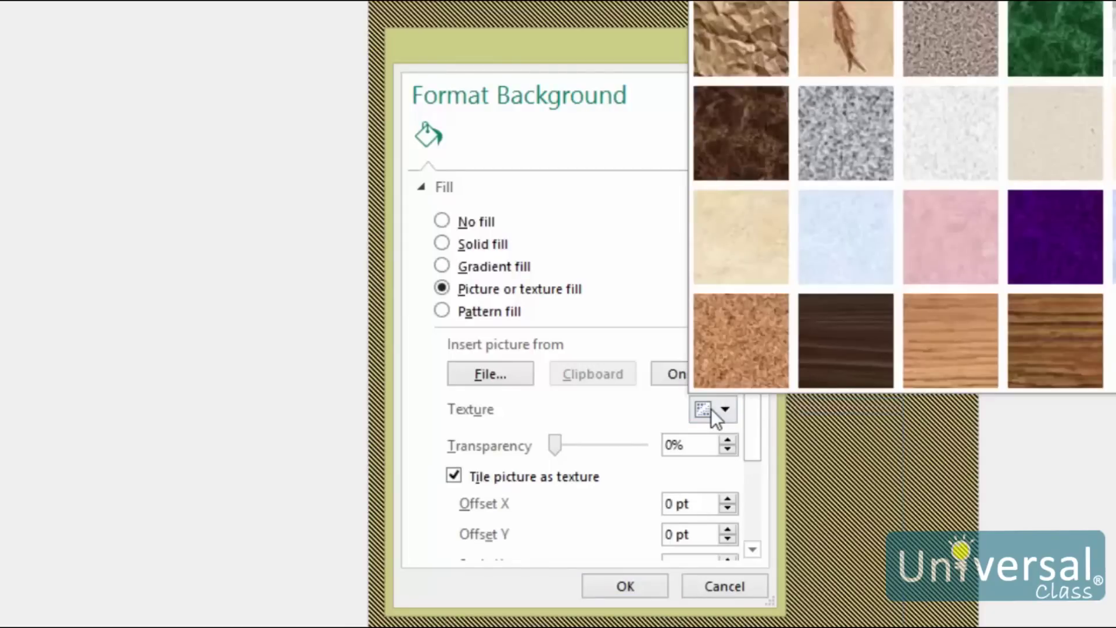
pyautogui.press('Escape')
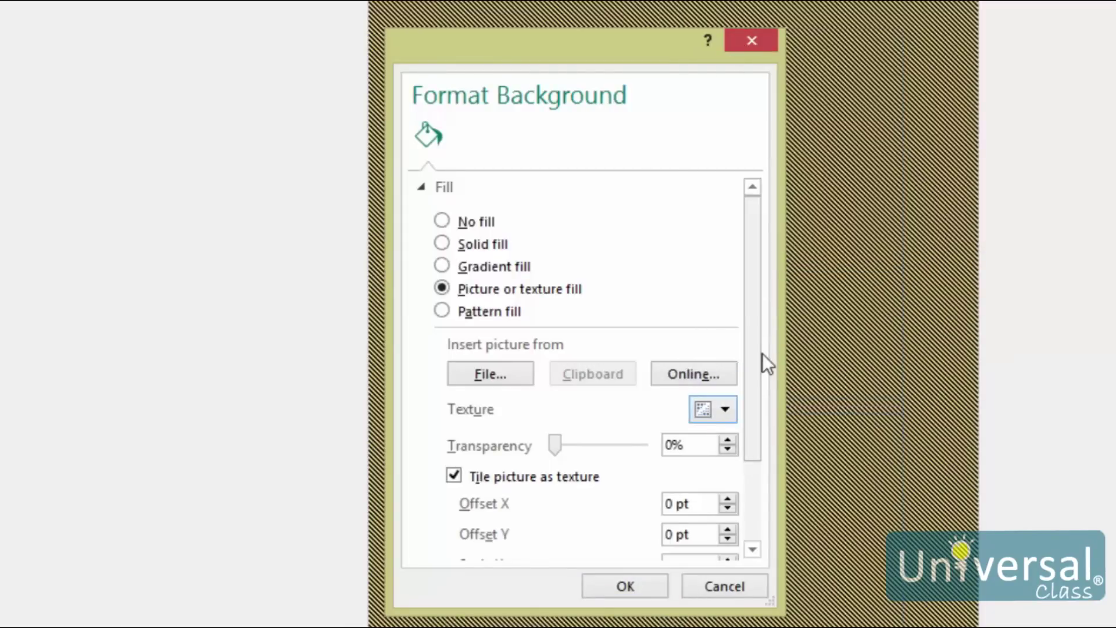
pyautogui.moveTo(762, 353); pyautogui.dragTo(763, 441)
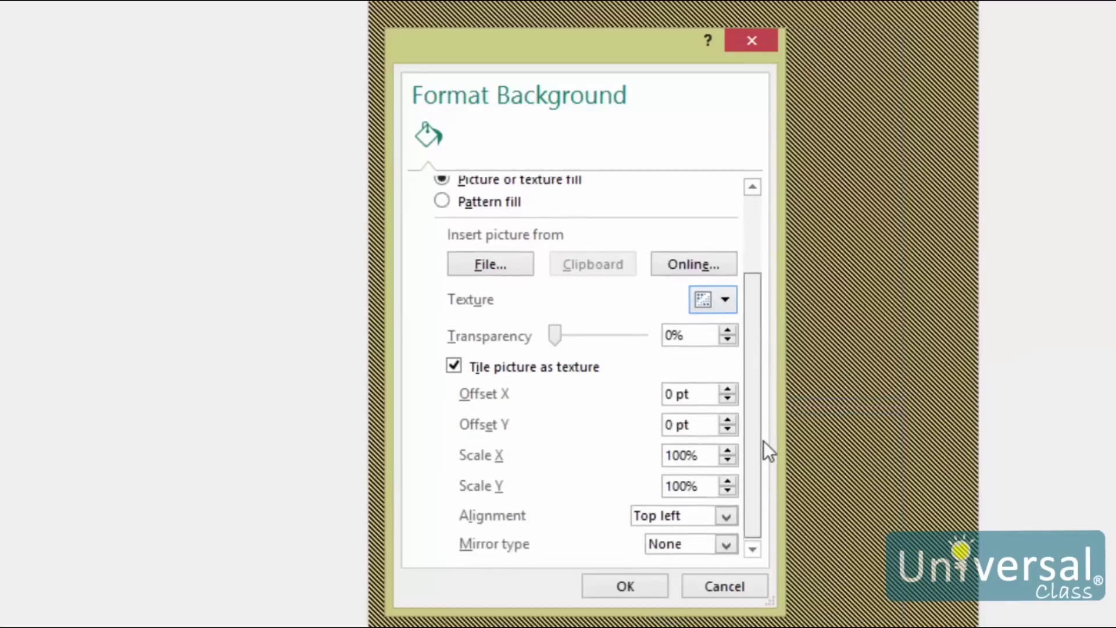
pyautogui.click(556, 333)
pyautogui.moveTo(594, 334); pyautogui.dragTo(574, 333)
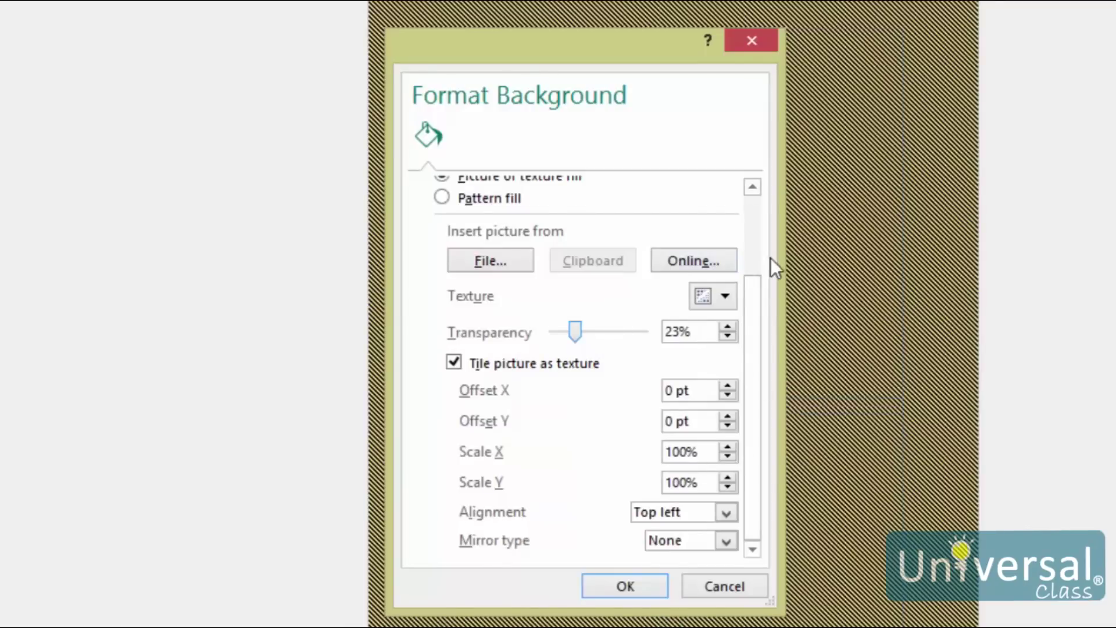
pyautogui.click(872, 375)
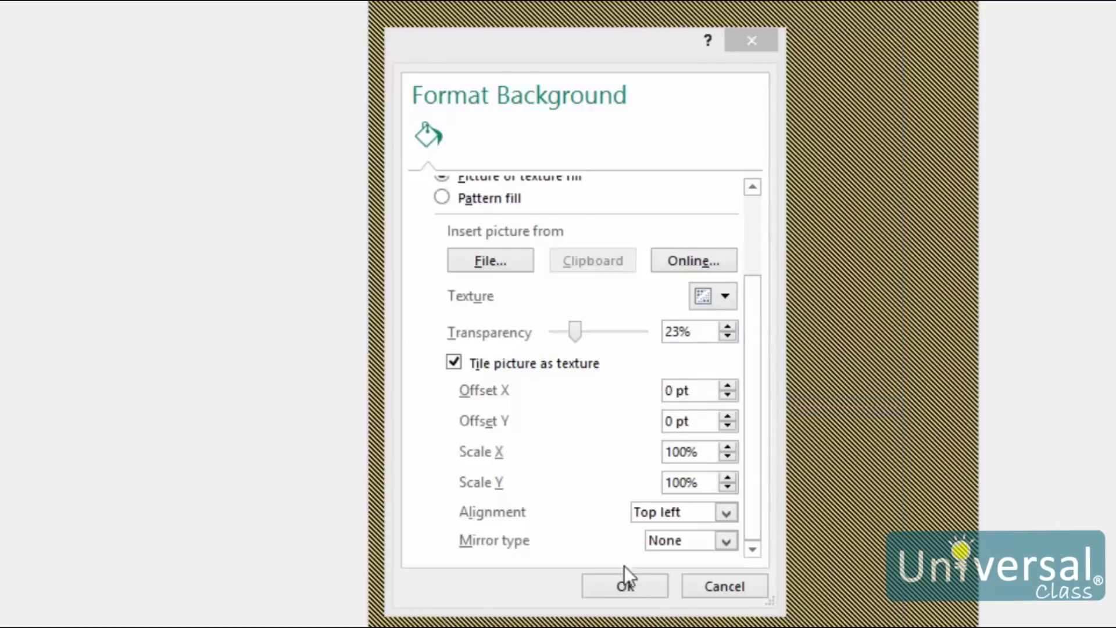
pyautogui.click(616, 588)
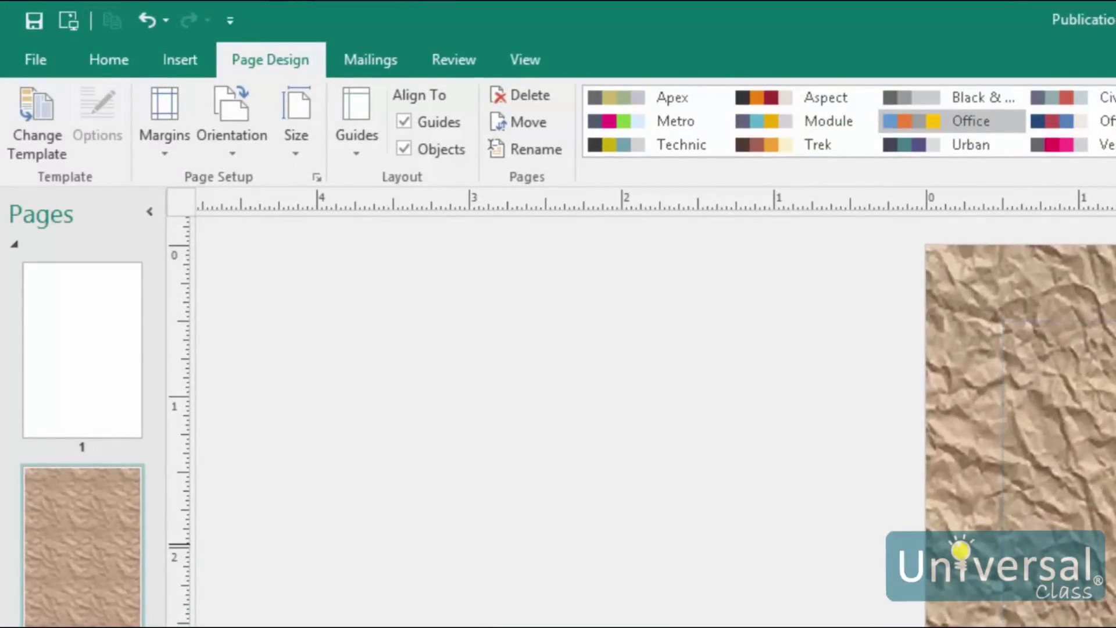
# - Switch to master page editing and add a two-page master with page ID B and description Master Page B
pyautogui.click(539, 59)
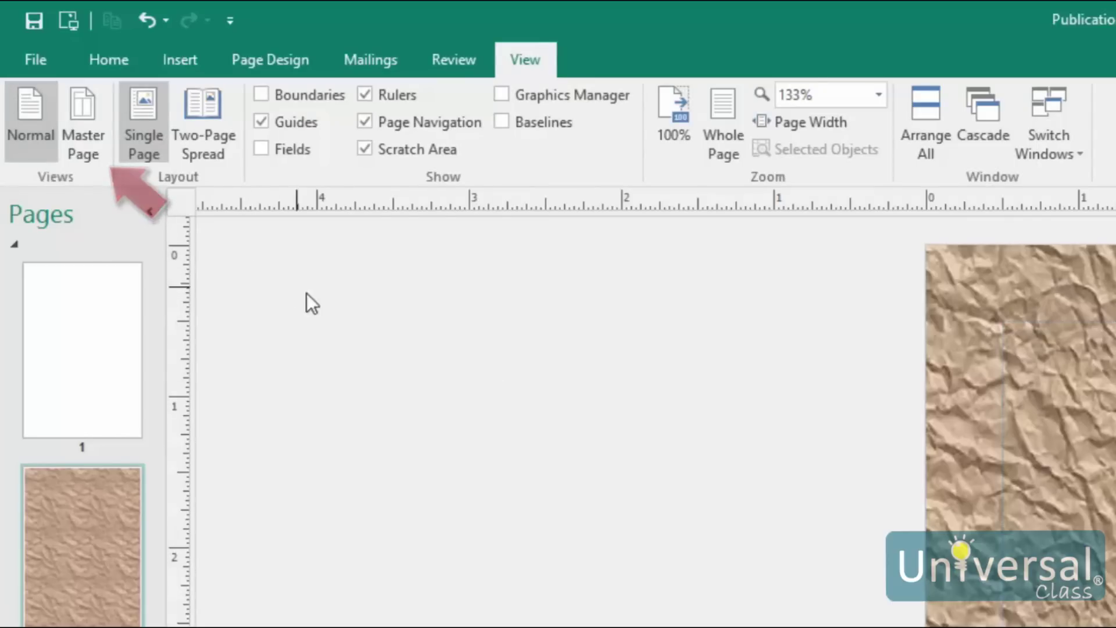
pyautogui.click(99, 130)
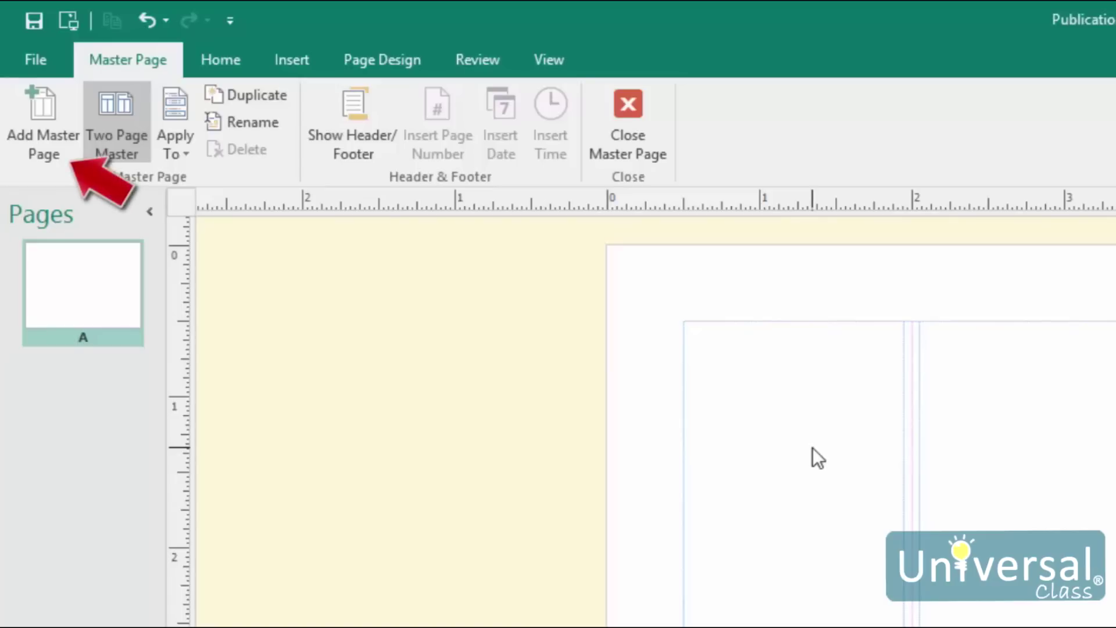
pyautogui.click(33, 135)
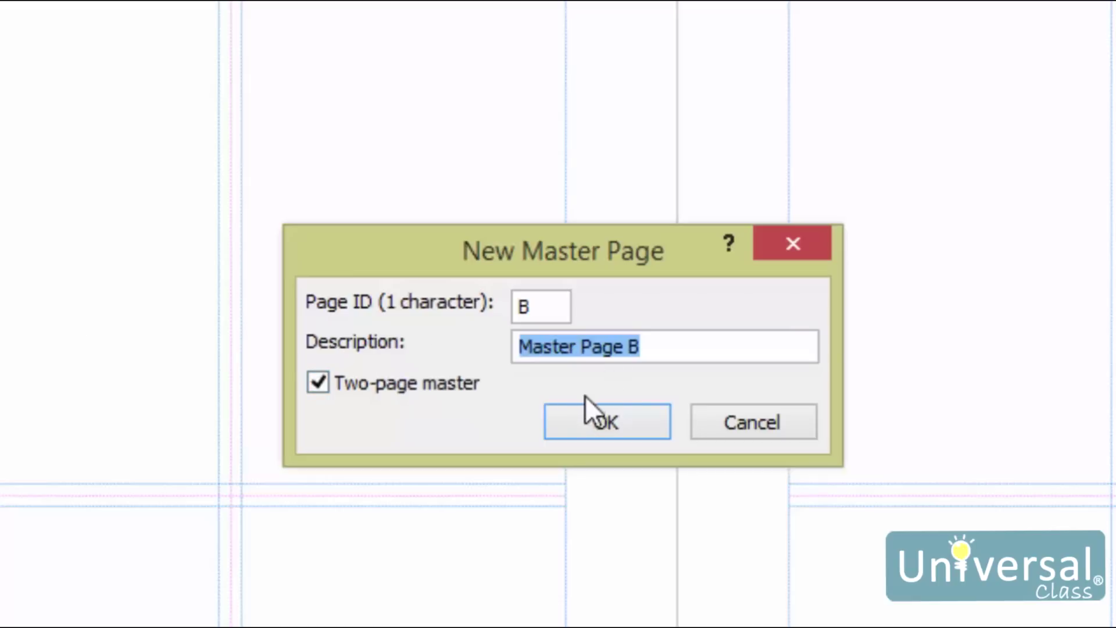
pyautogui.click(599, 434)
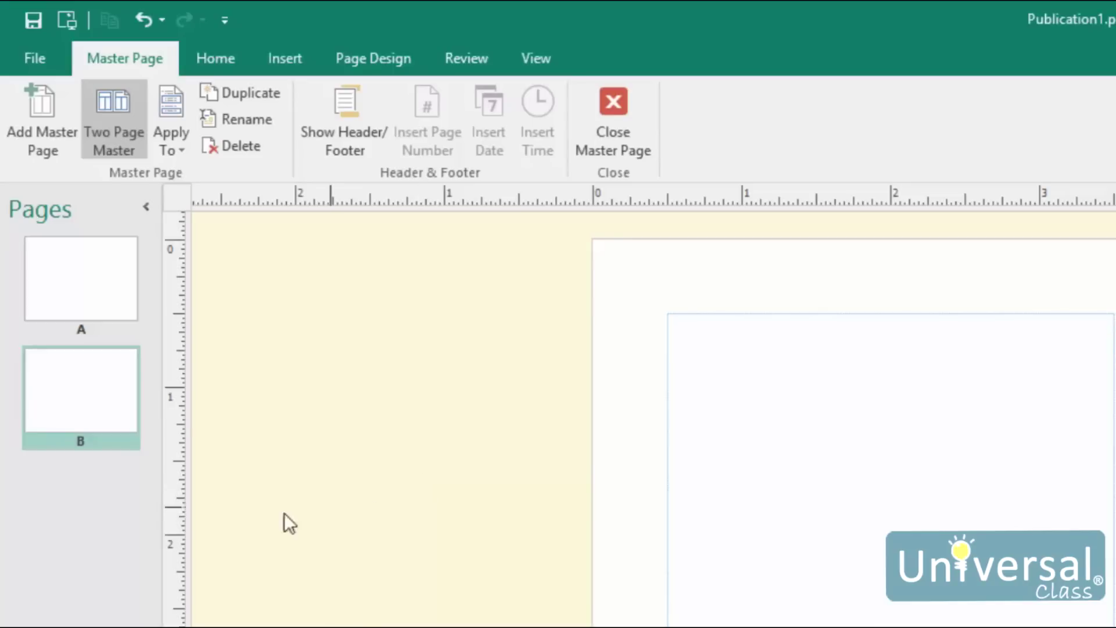
# - Insert a duplicate of master page B
pyautogui.rightClick(81, 521)
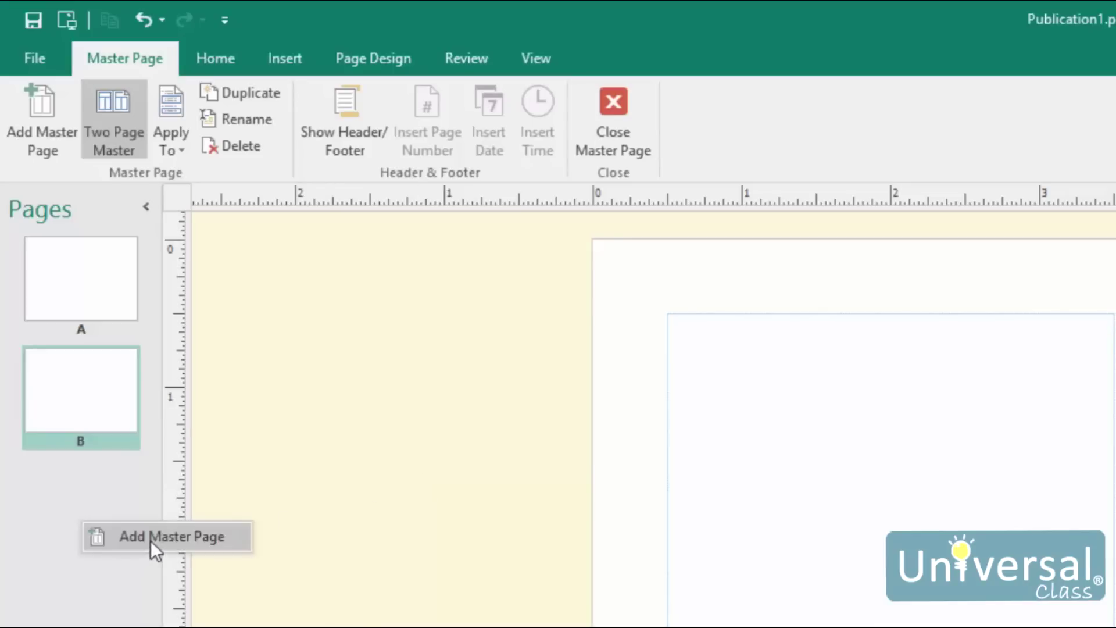
pyautogui.click(65, 502)
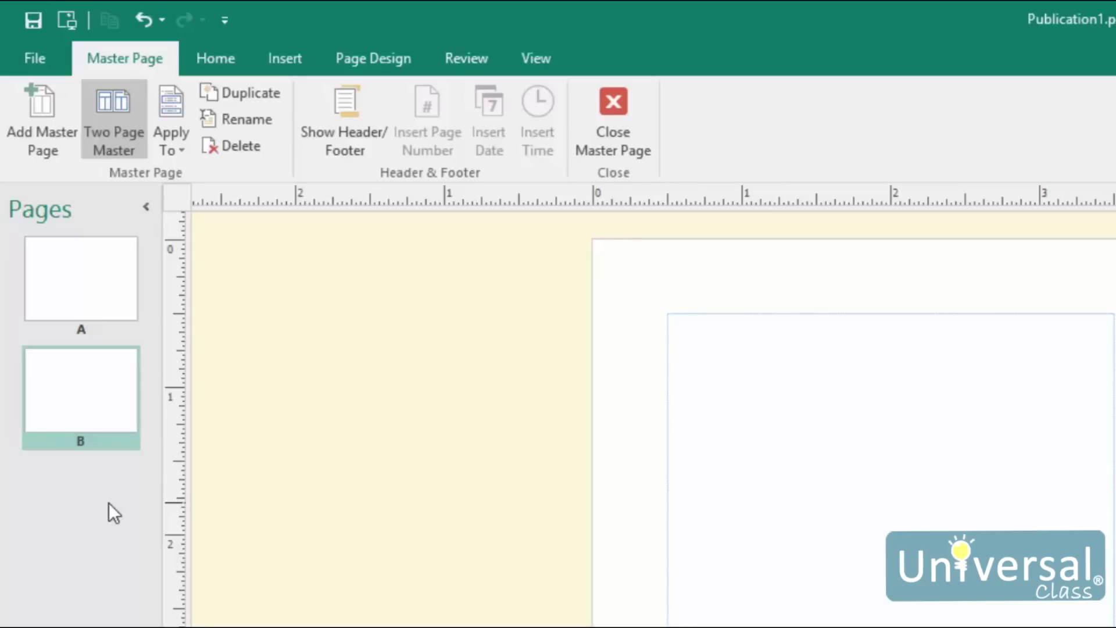
pyautogui.rightClick(69, 379)
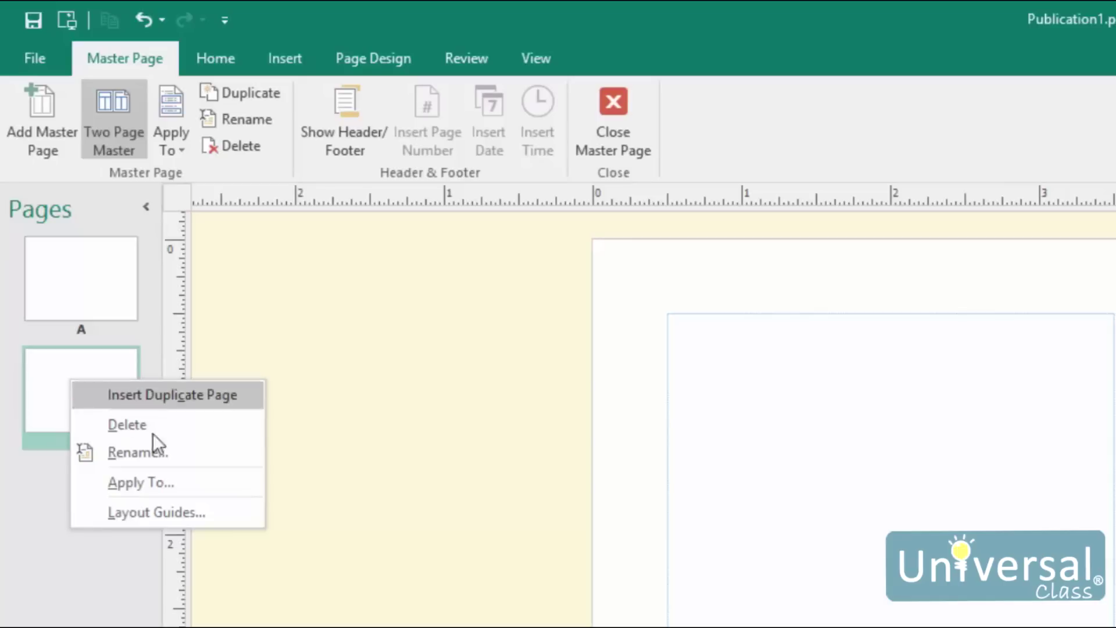
pyautogui.click(191, 394)
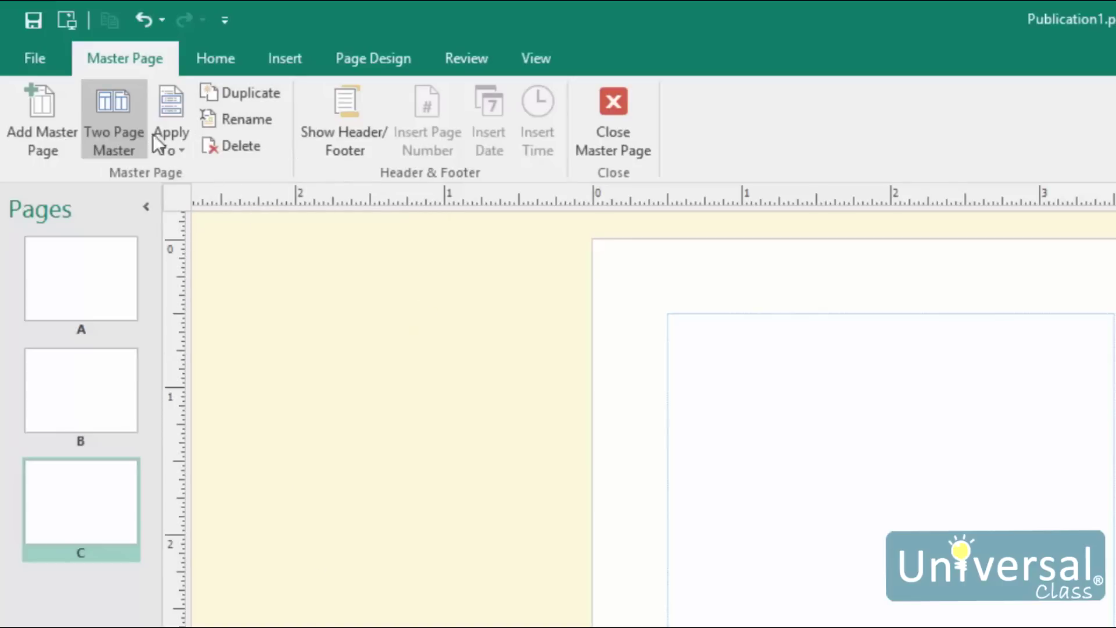
# - Apply the duplicated master page C to the current page(s) only and leave master page editing
pyautogui.click(188, 152)
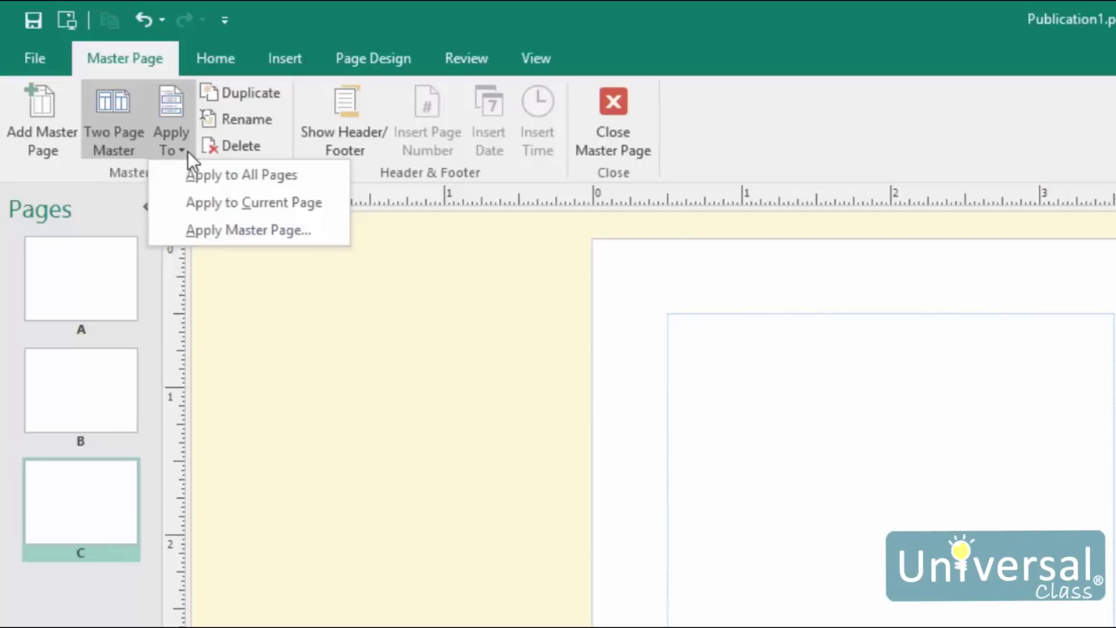
pyautogui.click(277, 231)
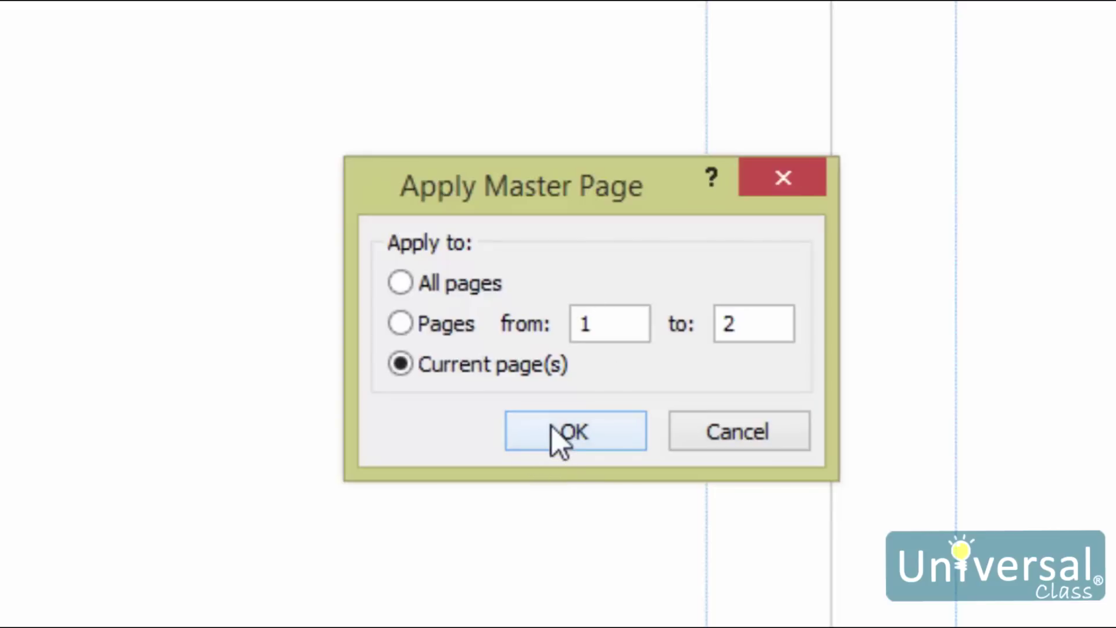
pyautogui.click(557, 442)
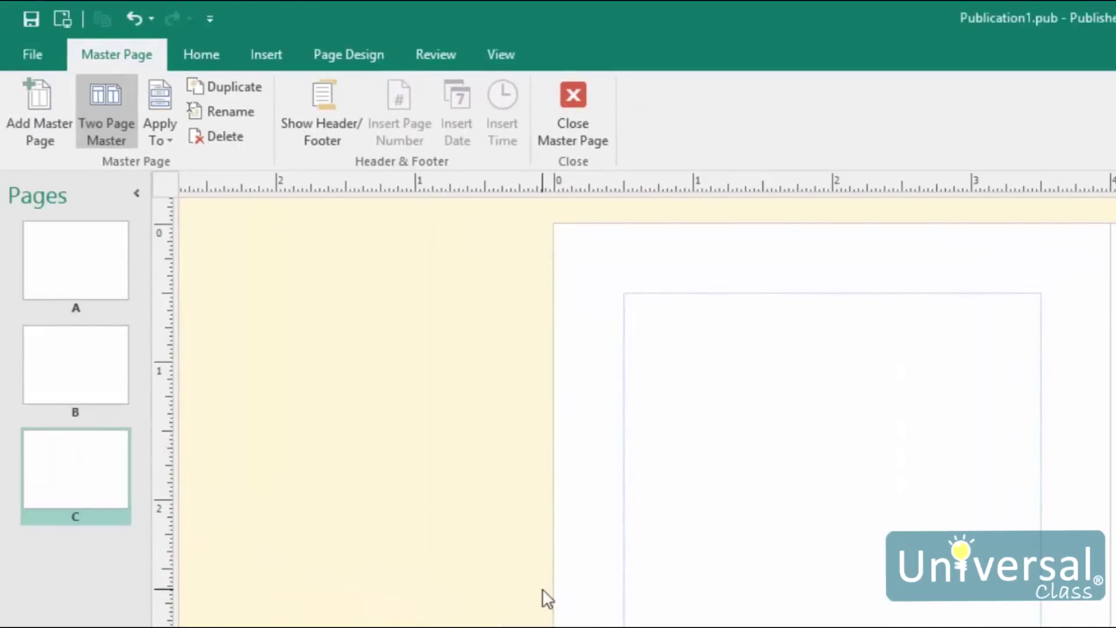
pyautogui.click(573, 108)
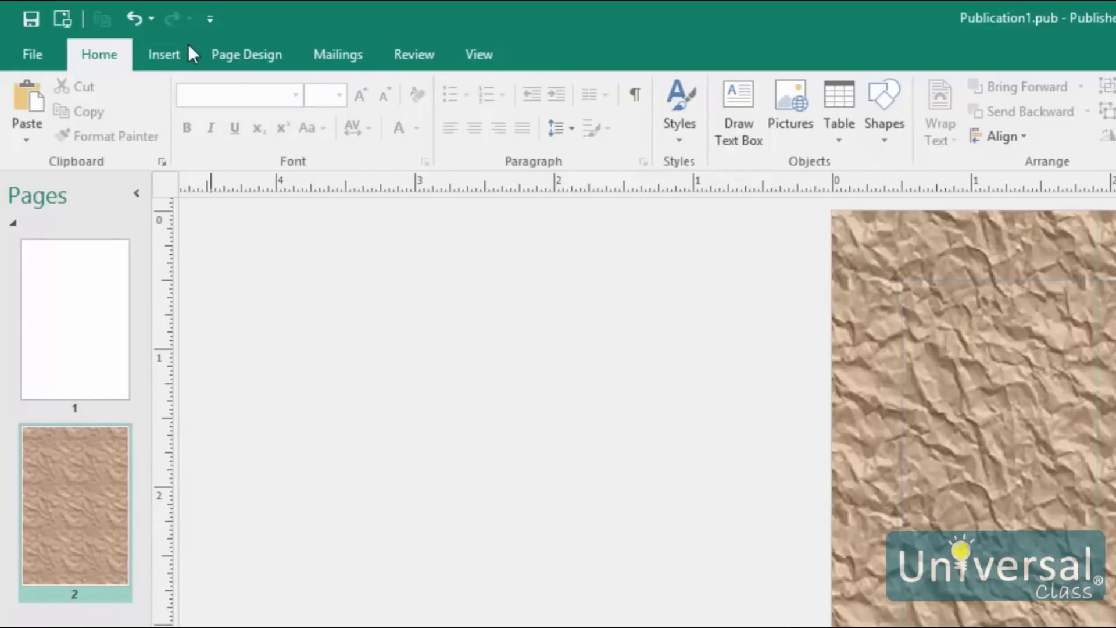
# - Assign Master Page A (A) to page 2 of the publication
pyautogui.click(237, 49)
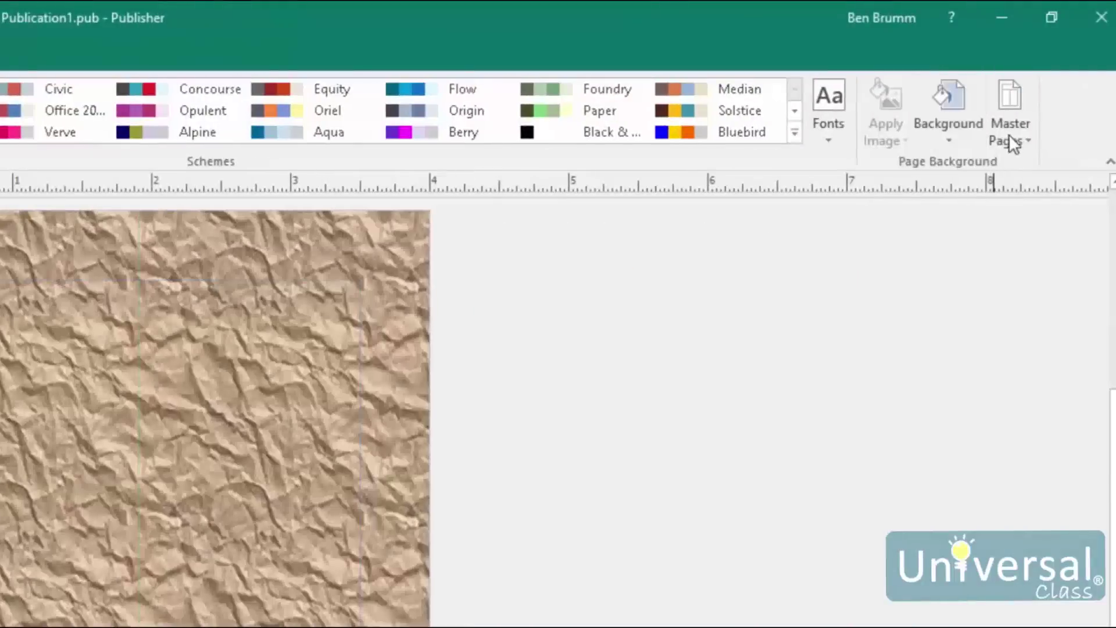
pyautogui.click(1010, 134)
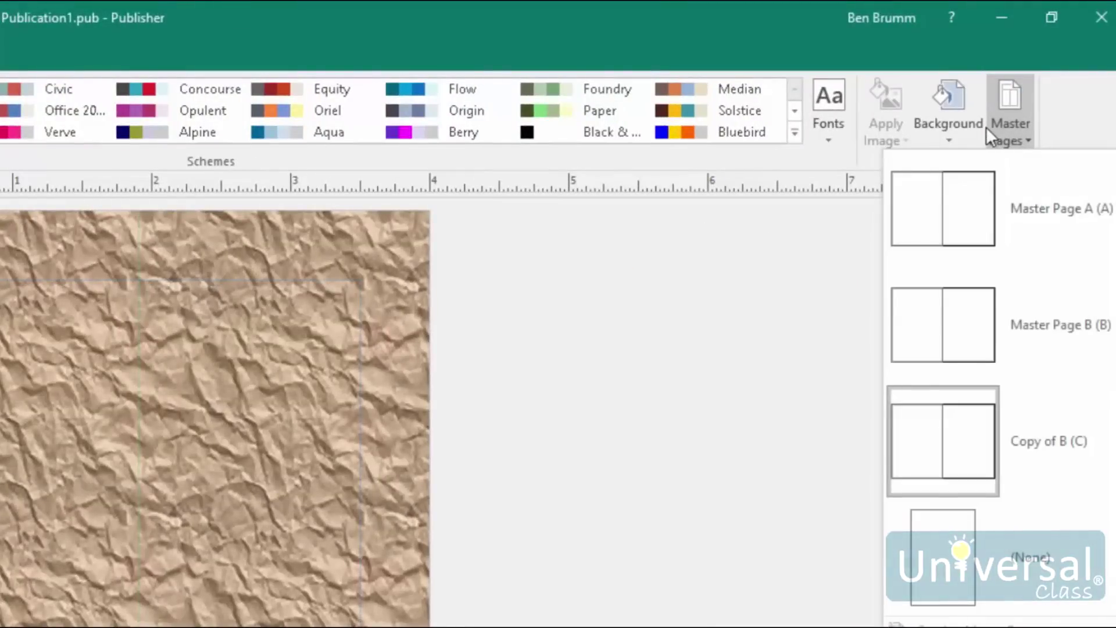
pyautogui.click(1060, 223)
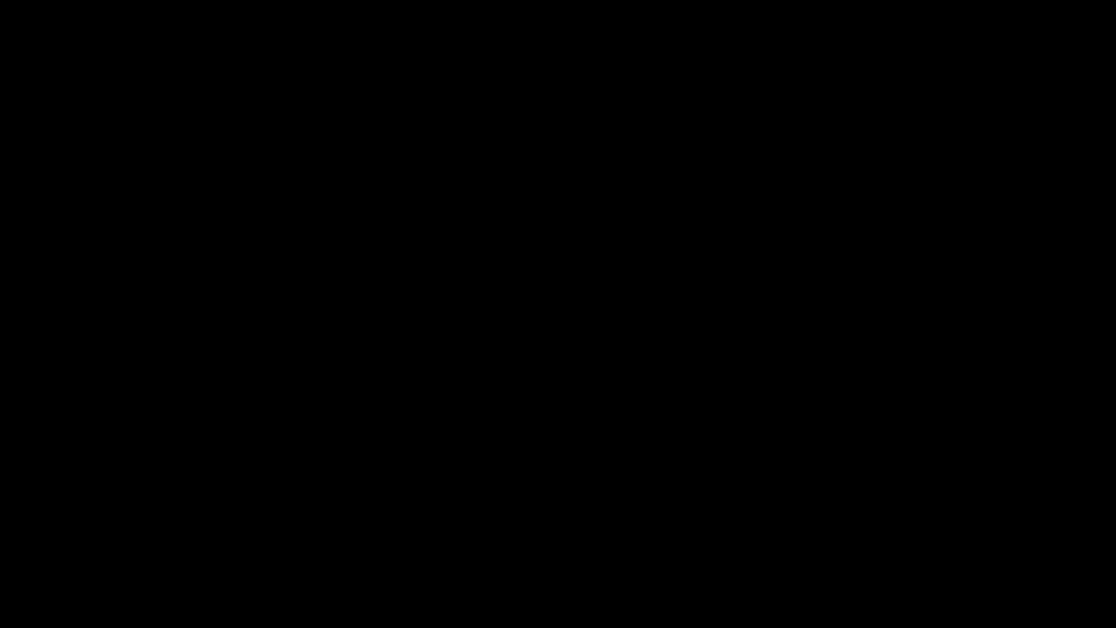